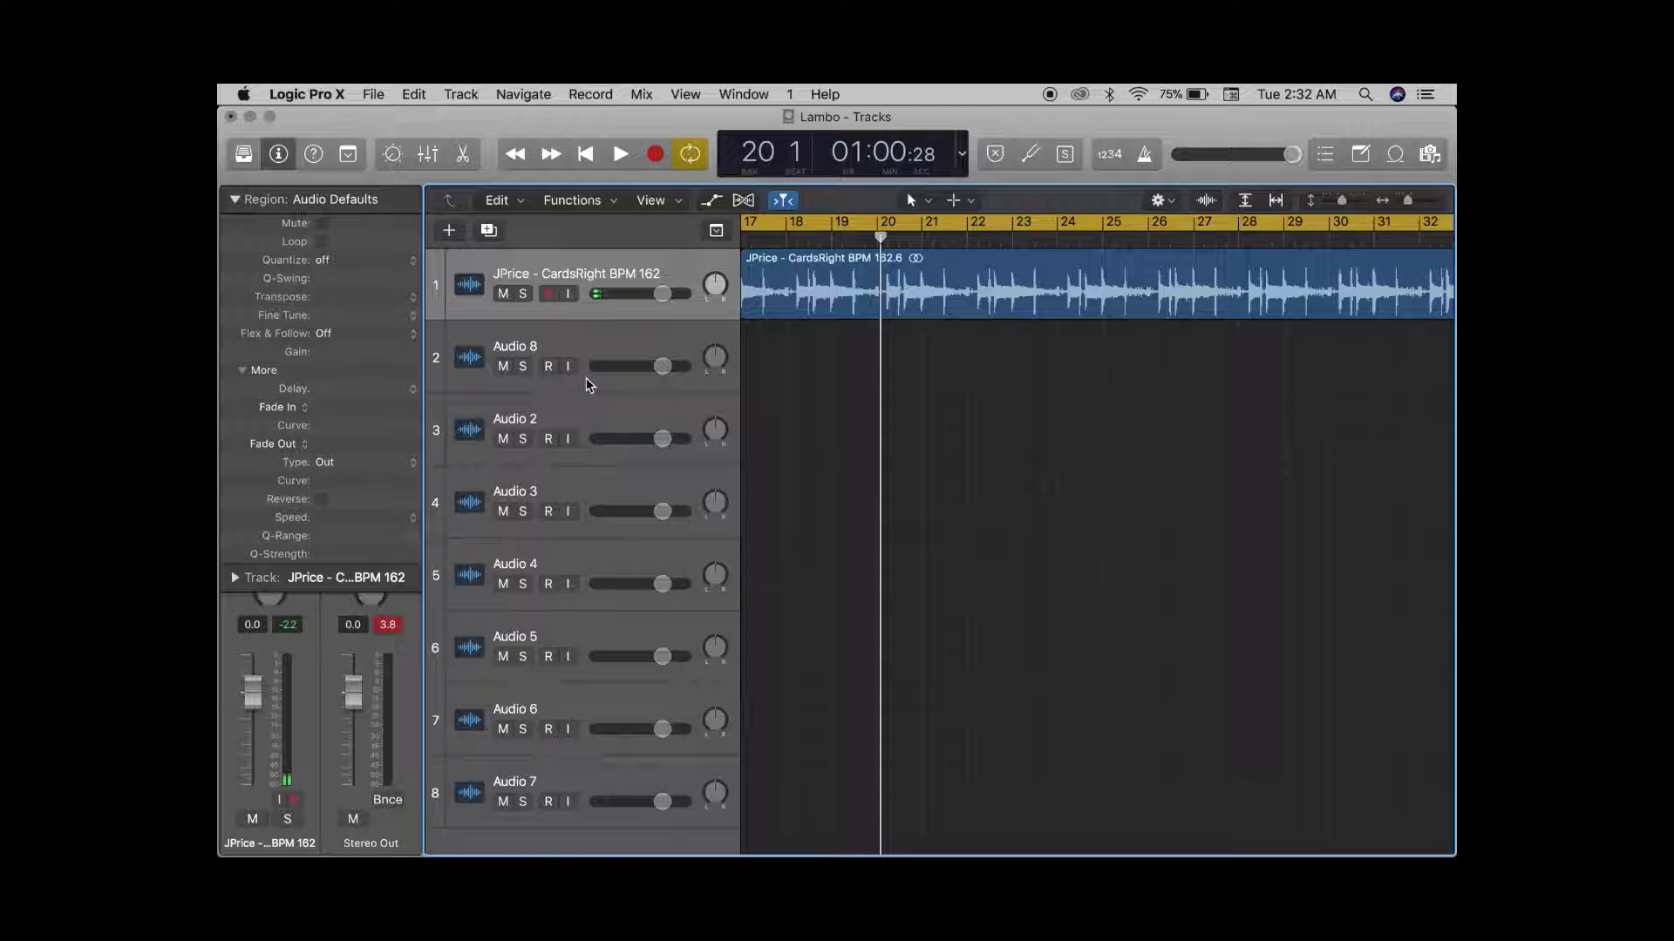
Apply a Speed Up of 2993 to the start of the CardsRight BPM 162.6 region on track 1.
left_click(885, 286)
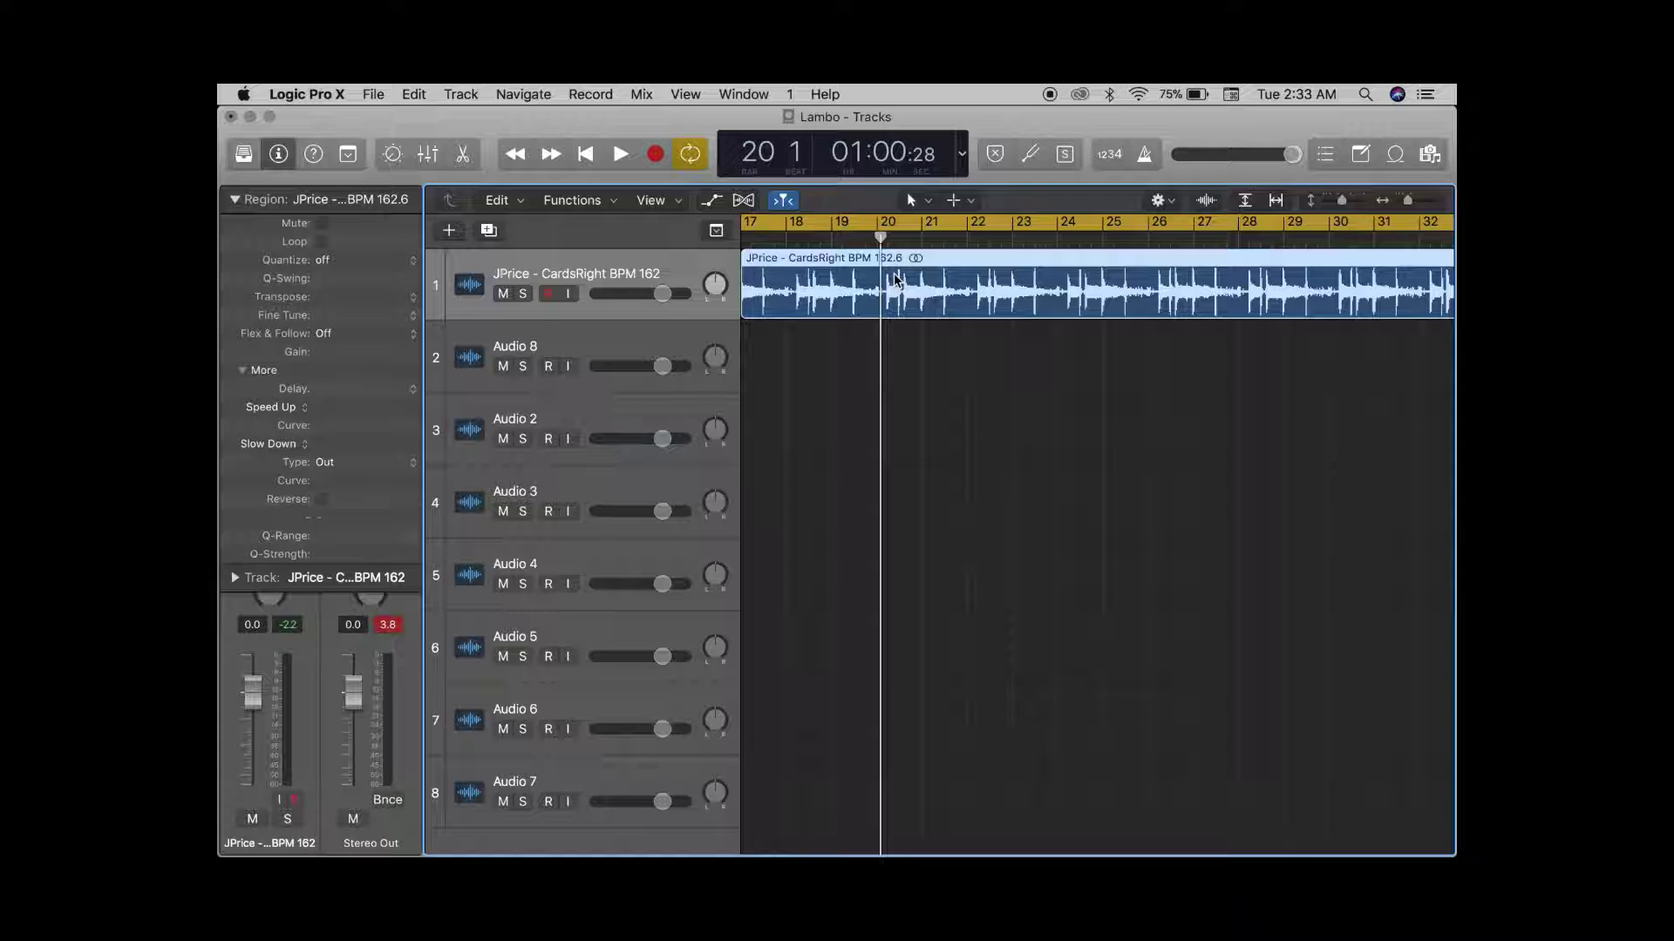
left_click(1007, 416)
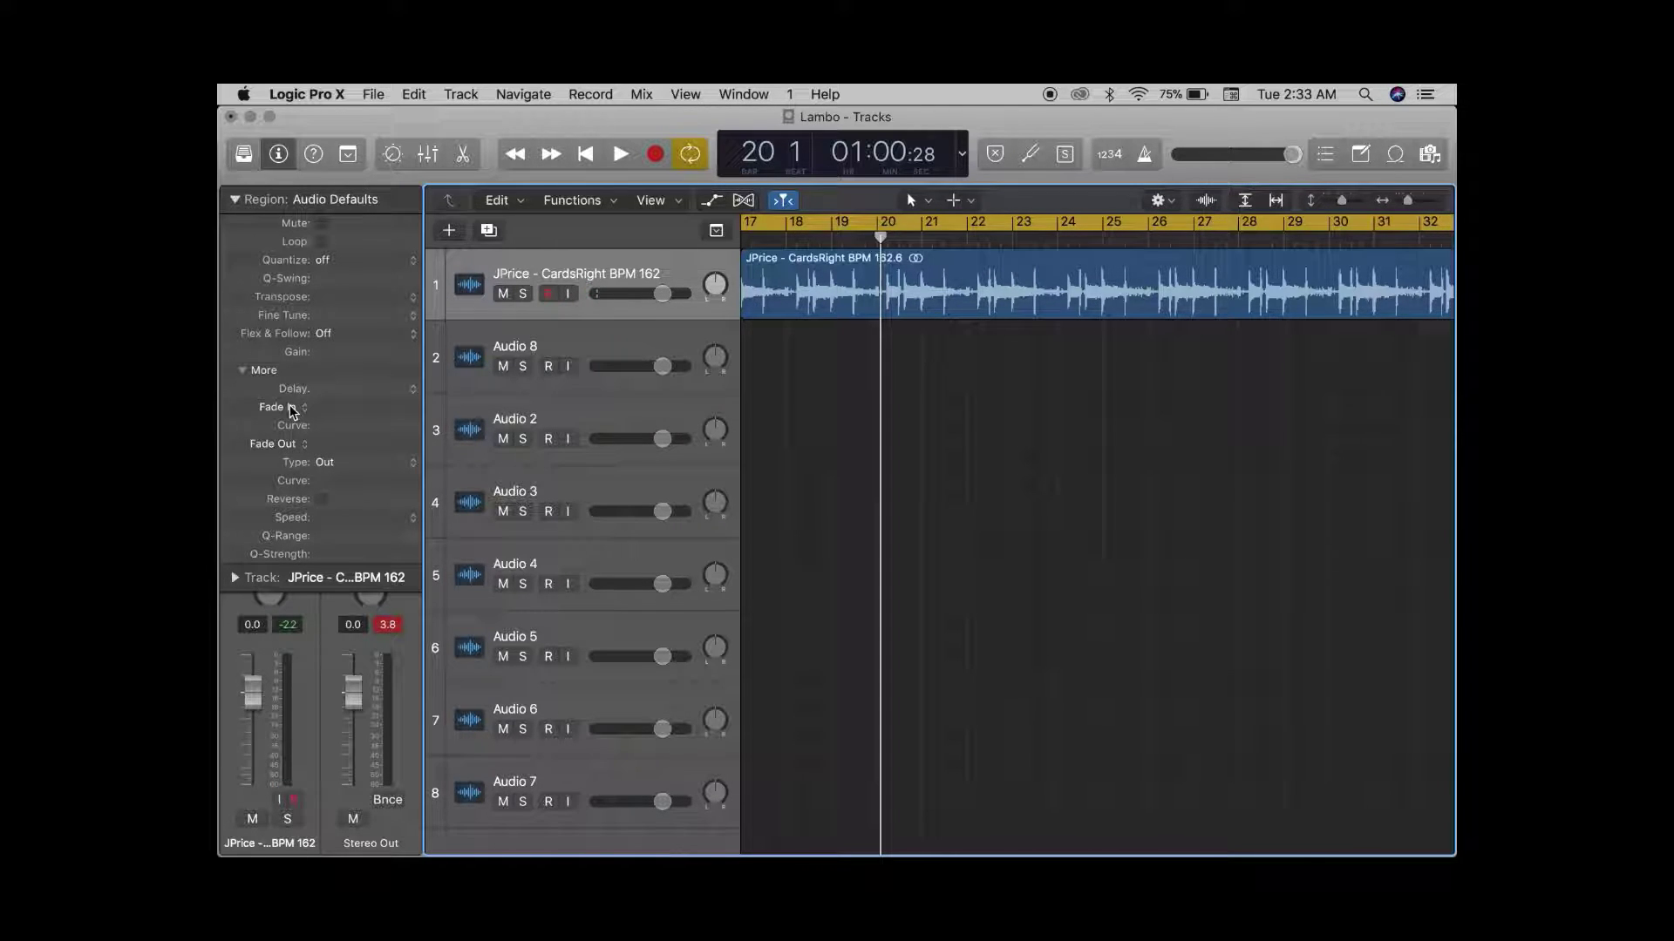
left_click(973, 291)
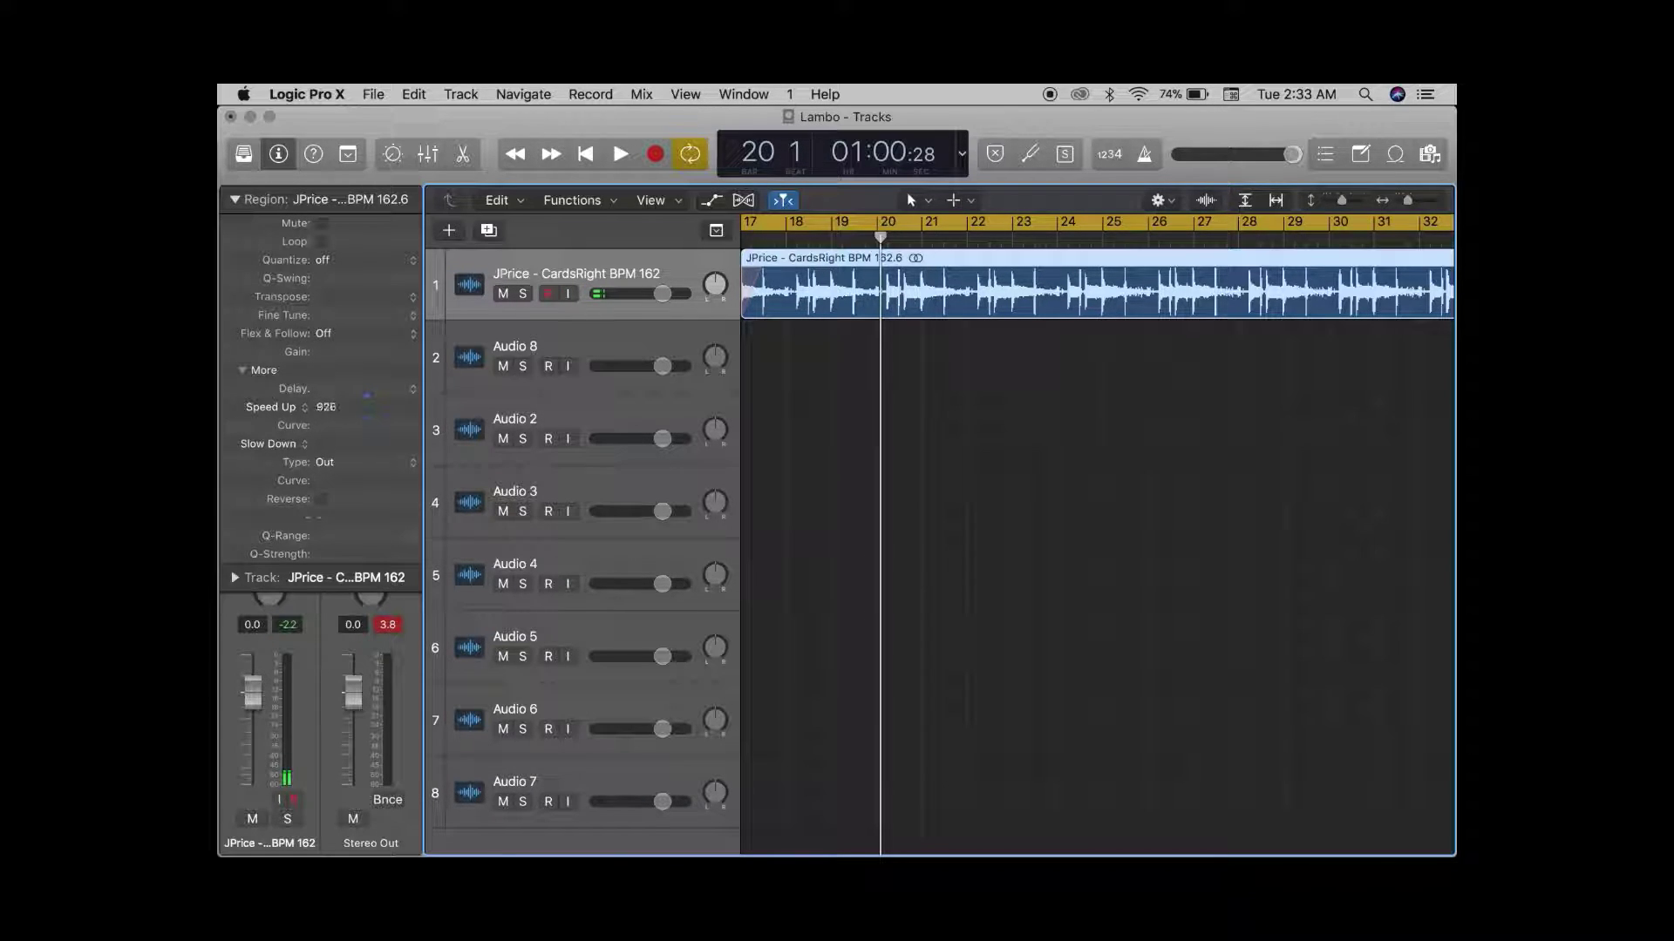
left_click_drag(326, 407, 326, 348)
Play back the beginning of the CardsRight BPM 162.6 region around bar 17 to hear the speed-up effect.
key("space")
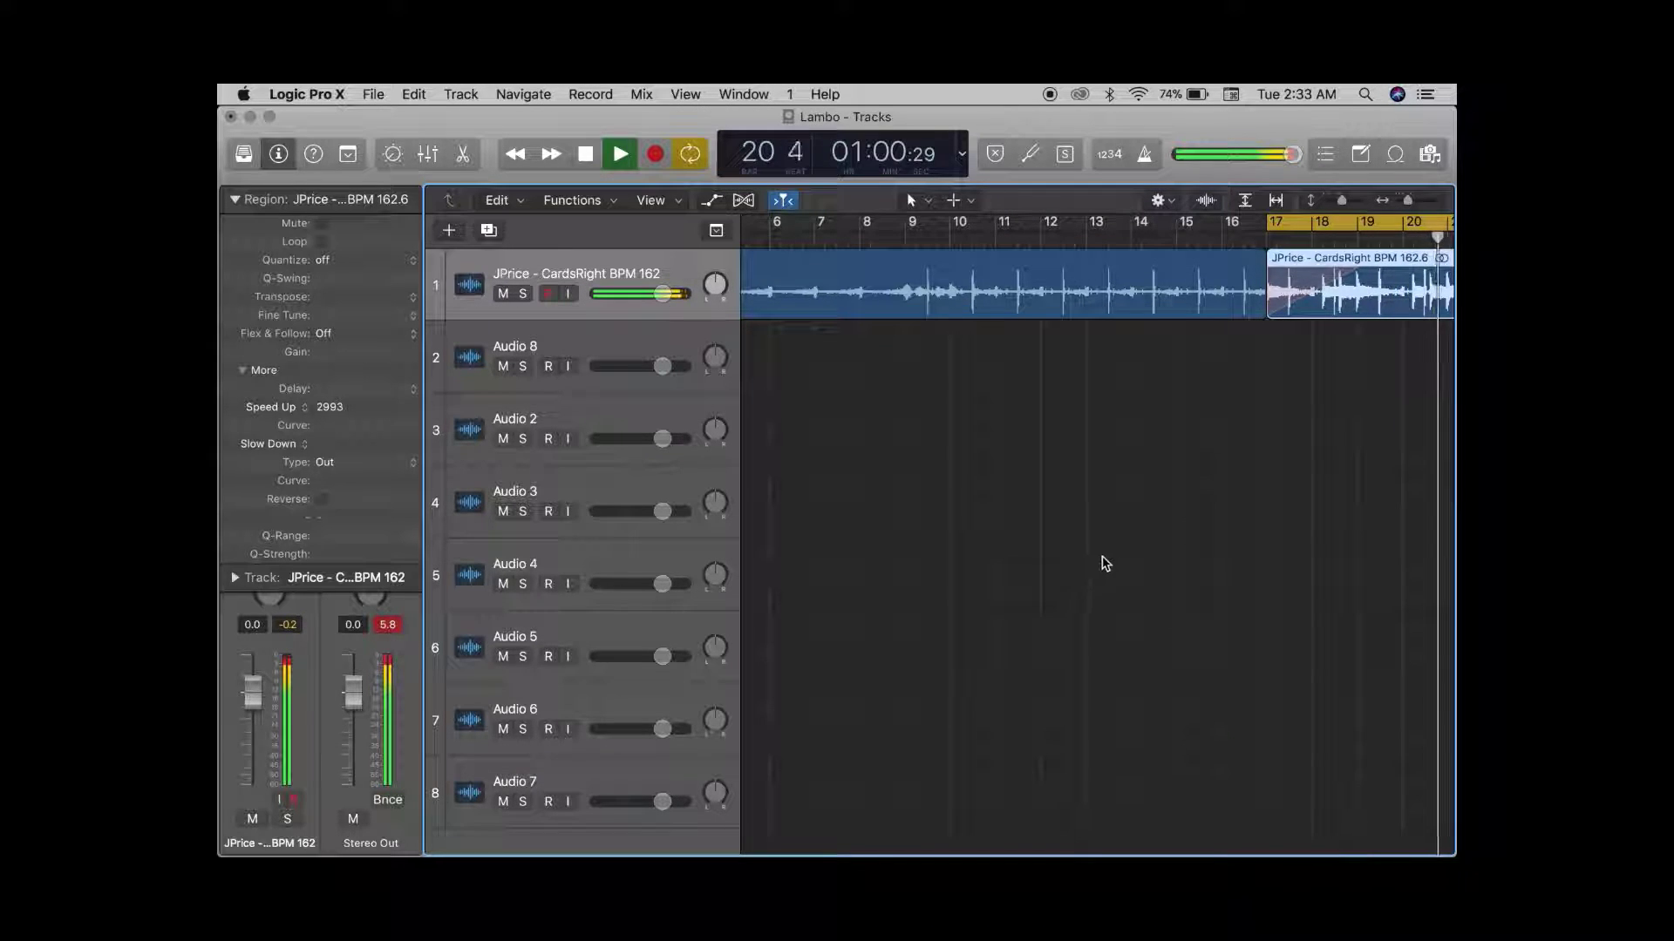
left_click(1105, 563)
key("super+Left")
key("super+Left")
key("super+Left")
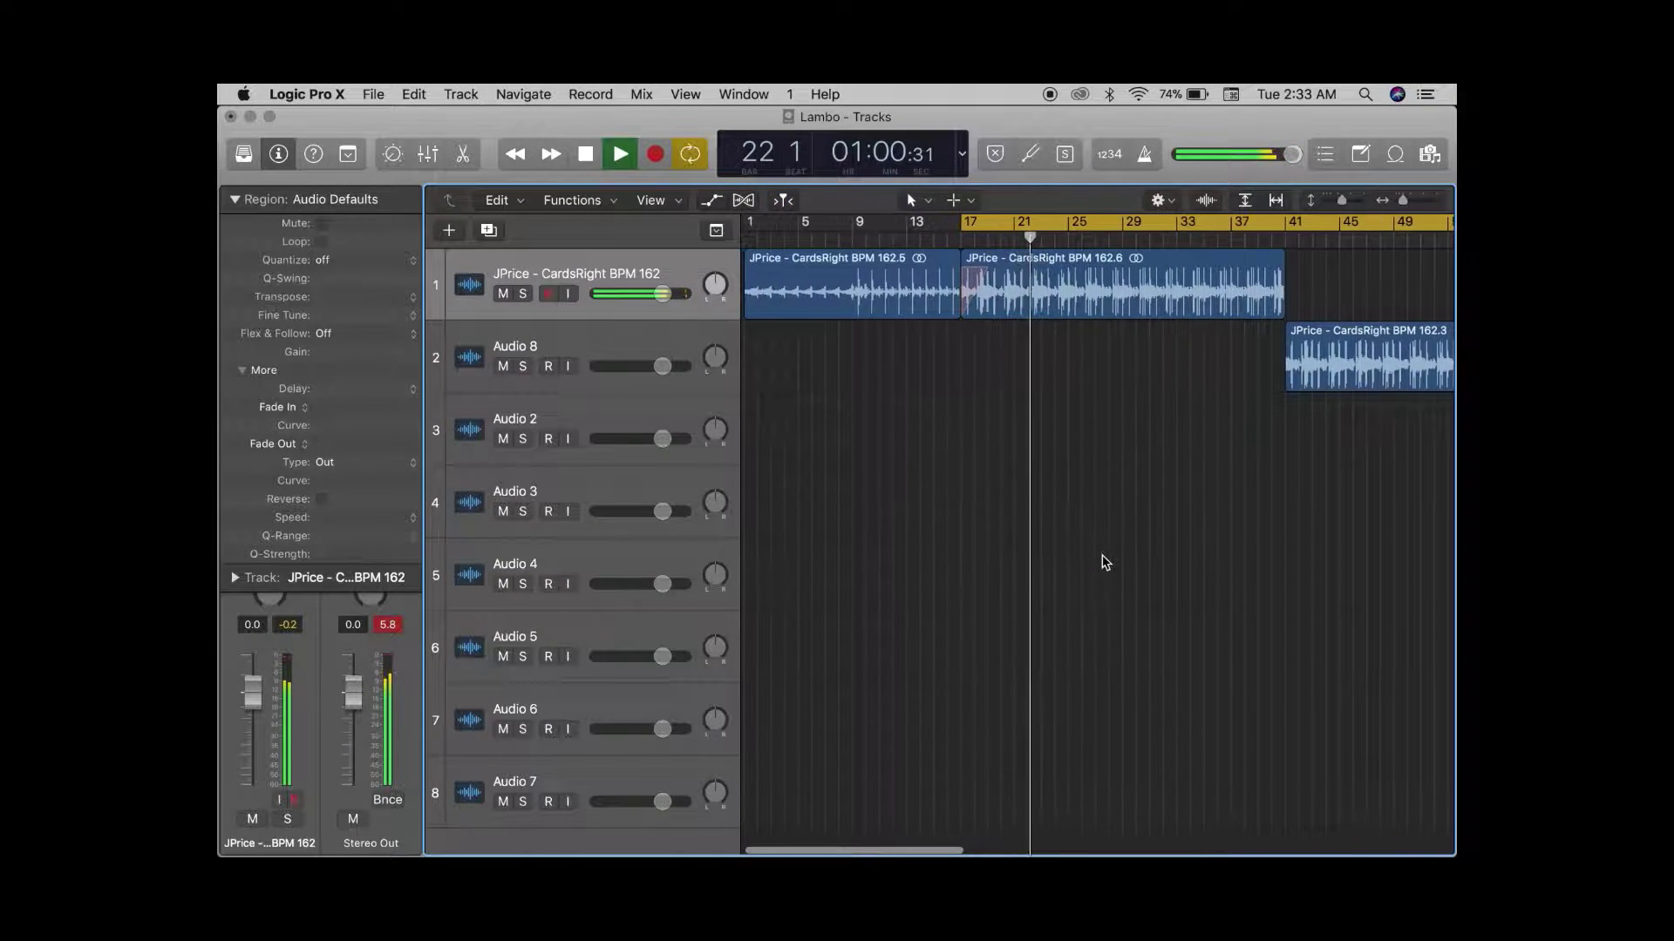
key("super+Right")
key("super+Right")
key("super+Right")
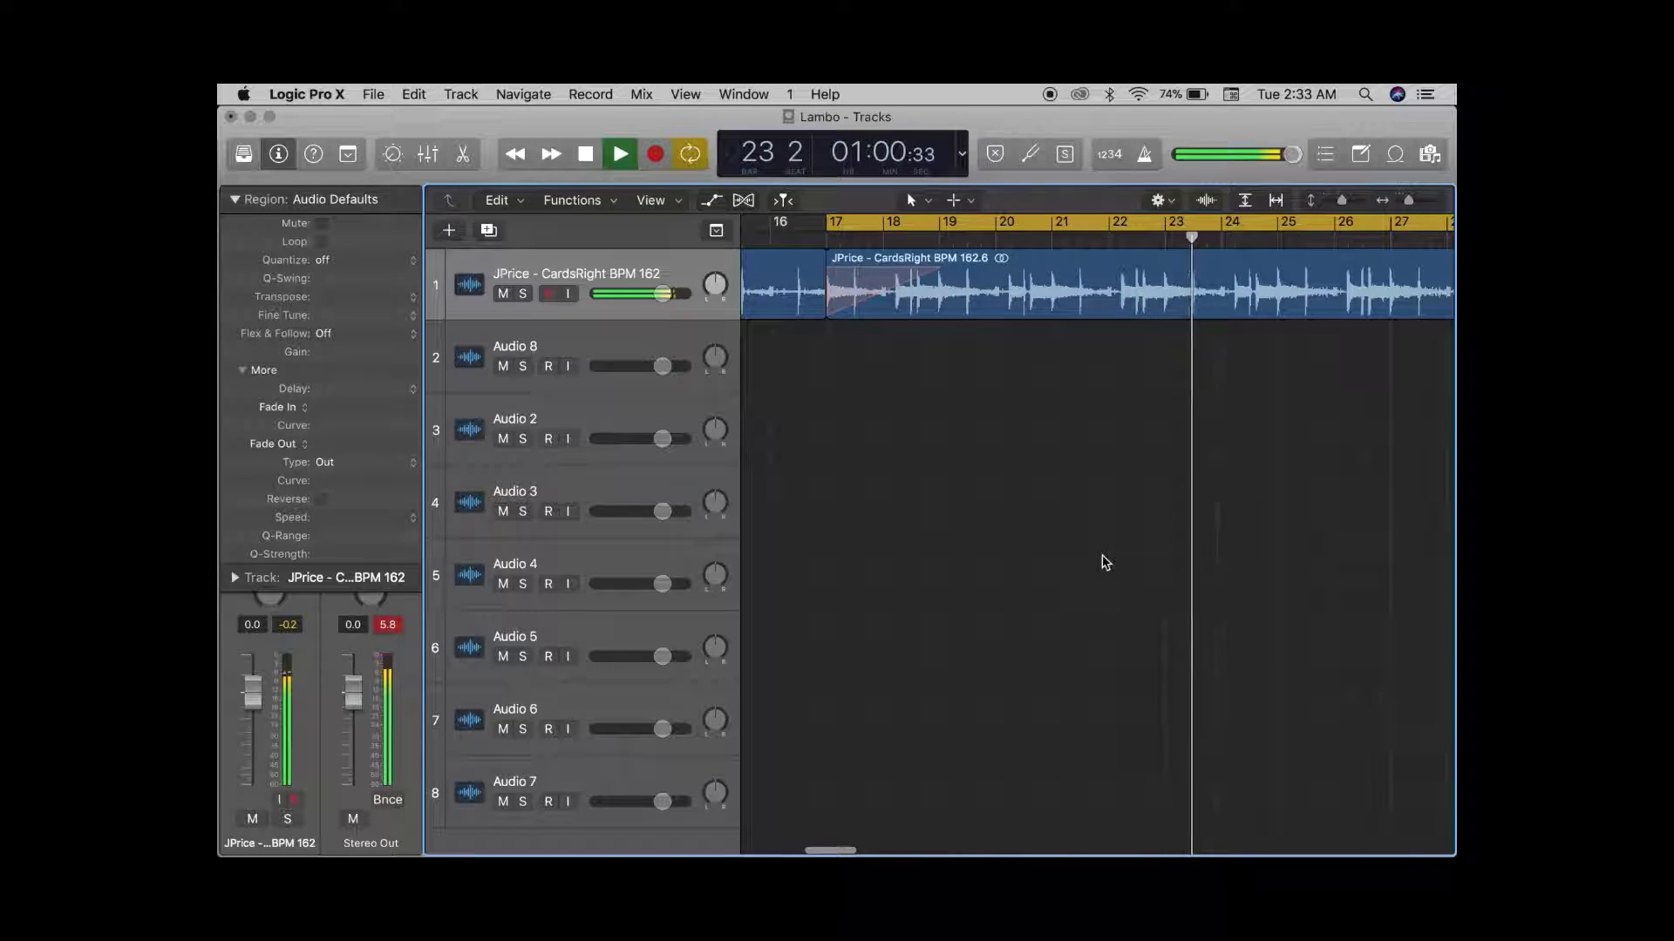
key("space")
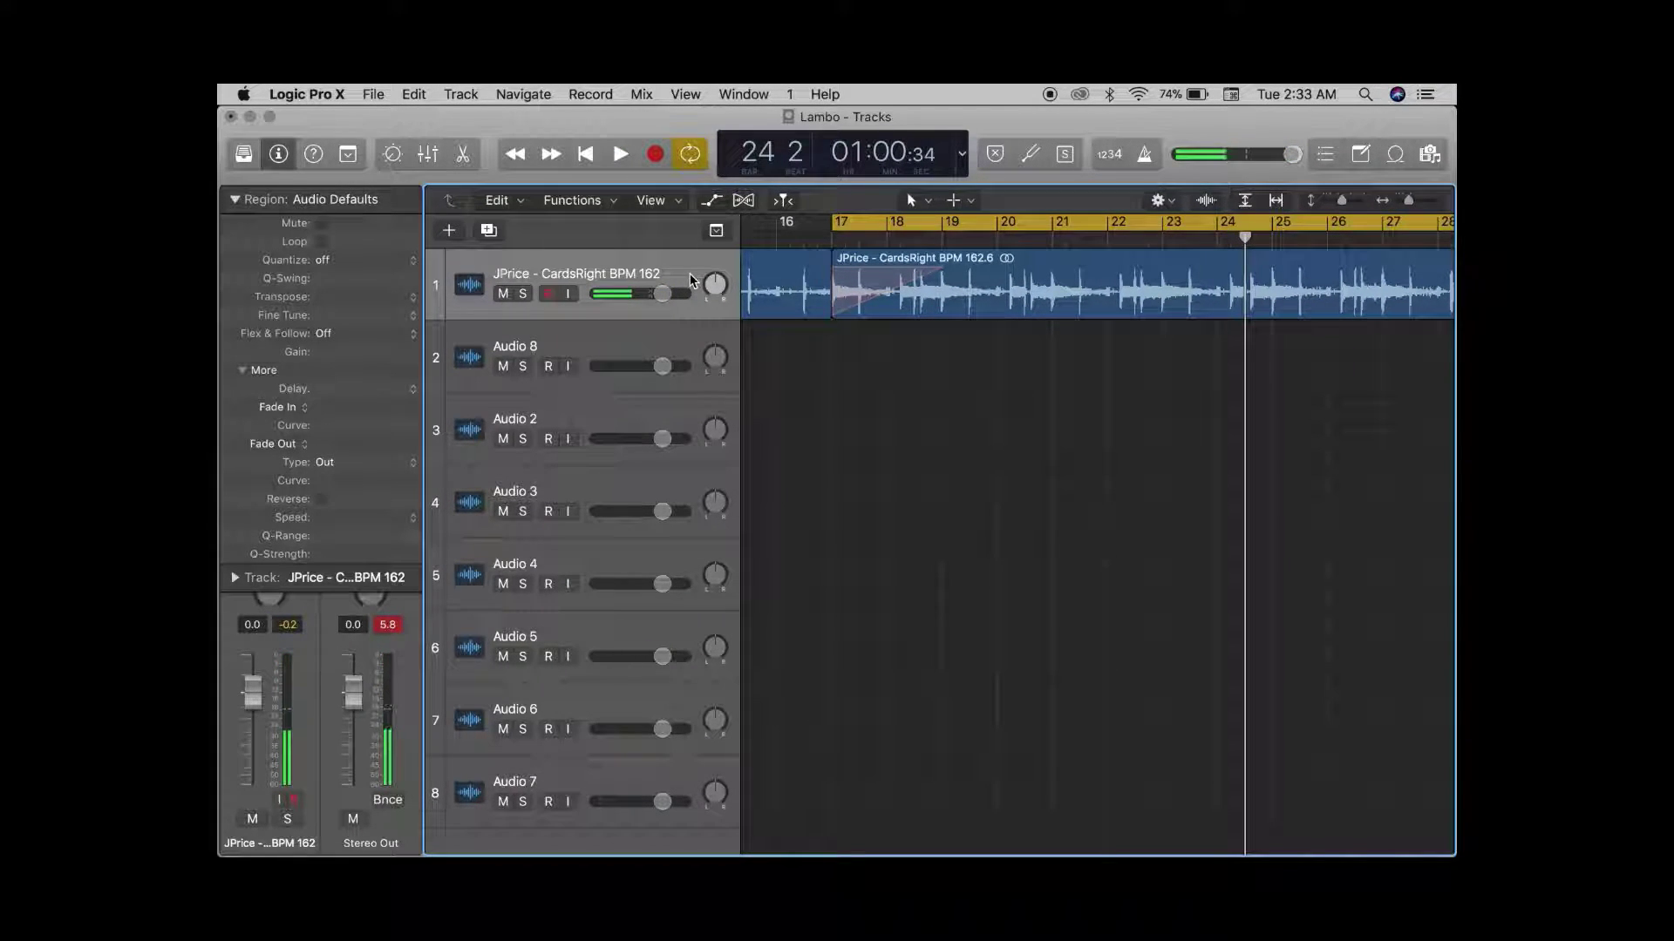
left_click(1003, 293)
key("shift+space")
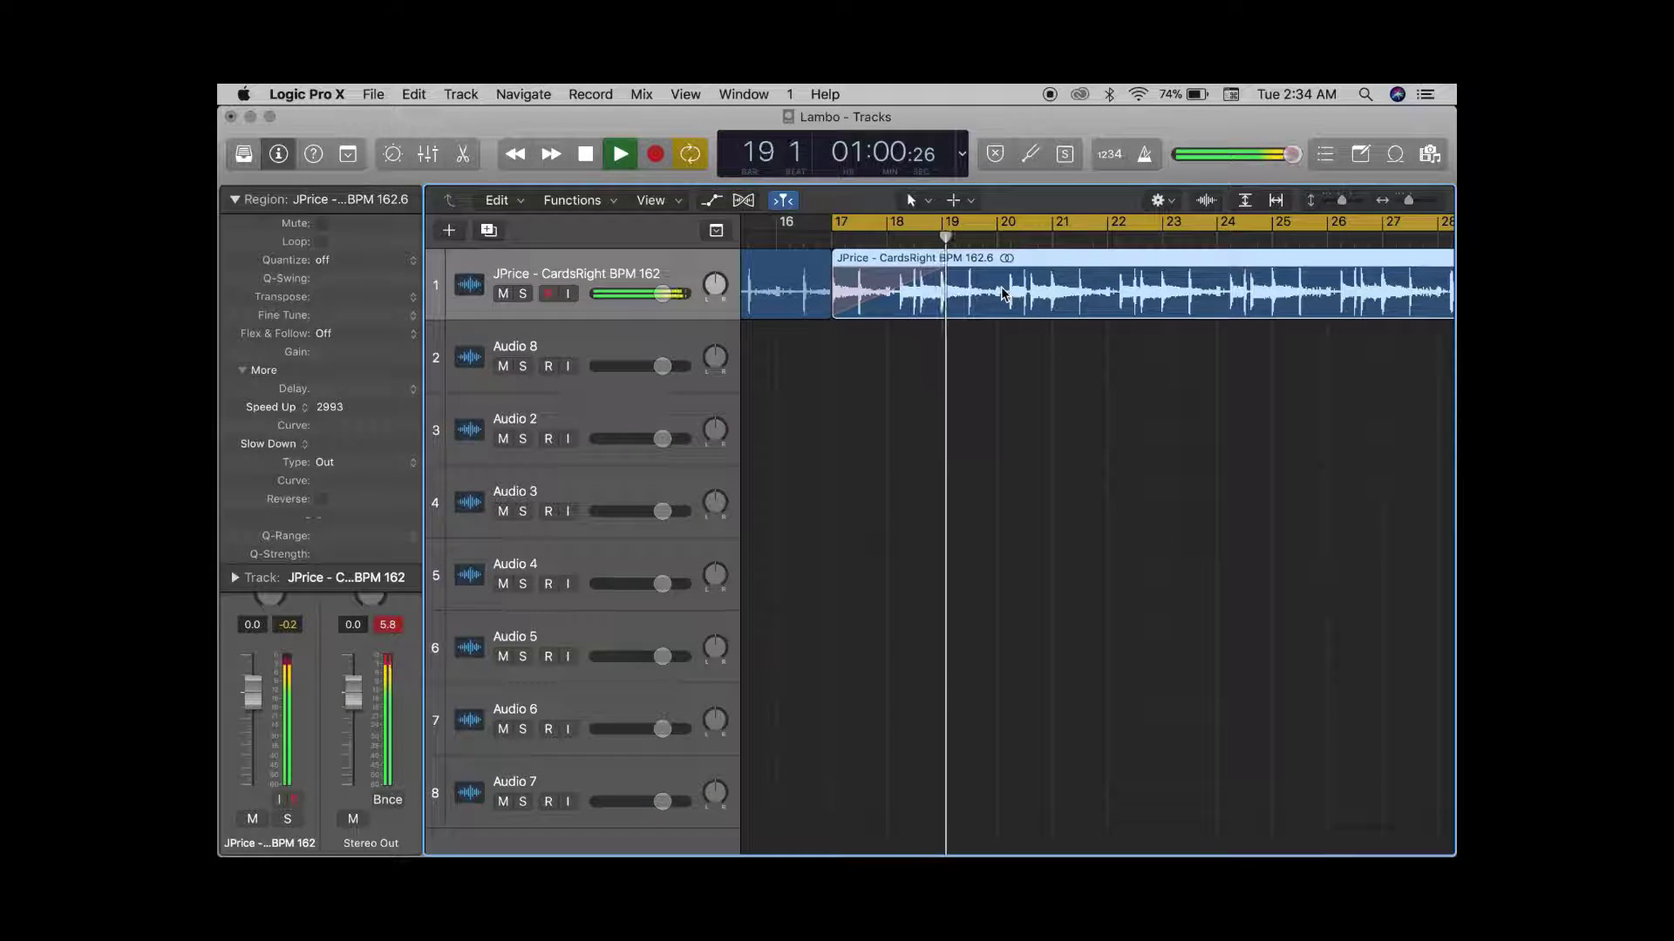
key("space")
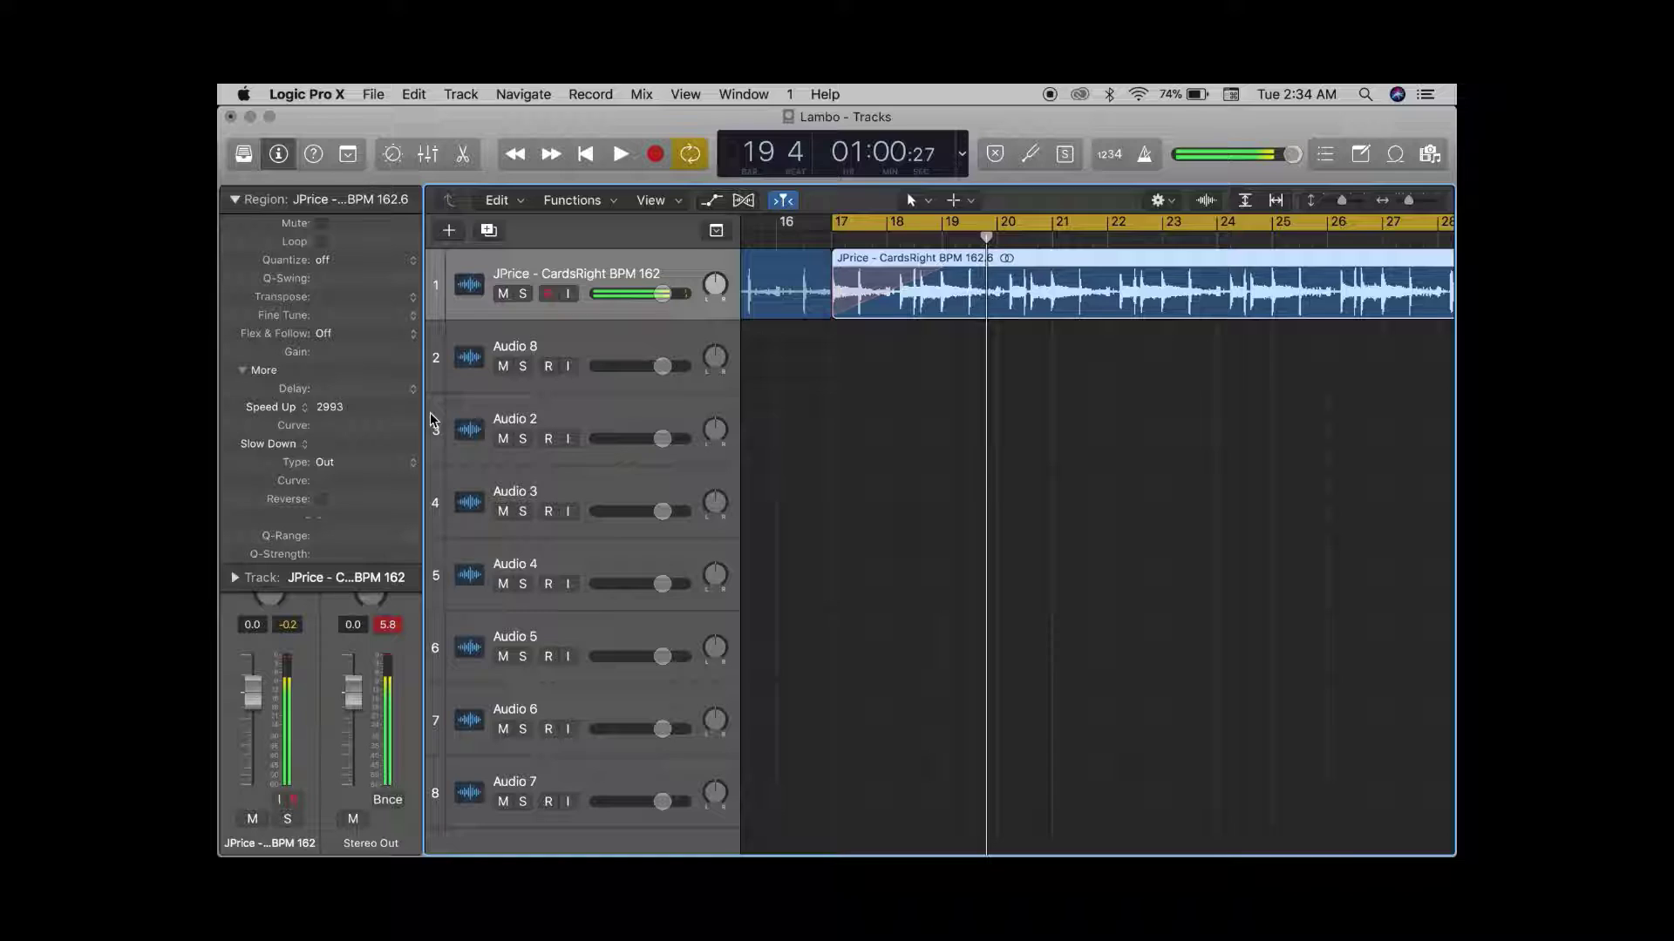
Remove the Speed Up value from the CardsRight BPM 162.6 region.
double_click(329, 406)
key("BackSpace")
key("Return")
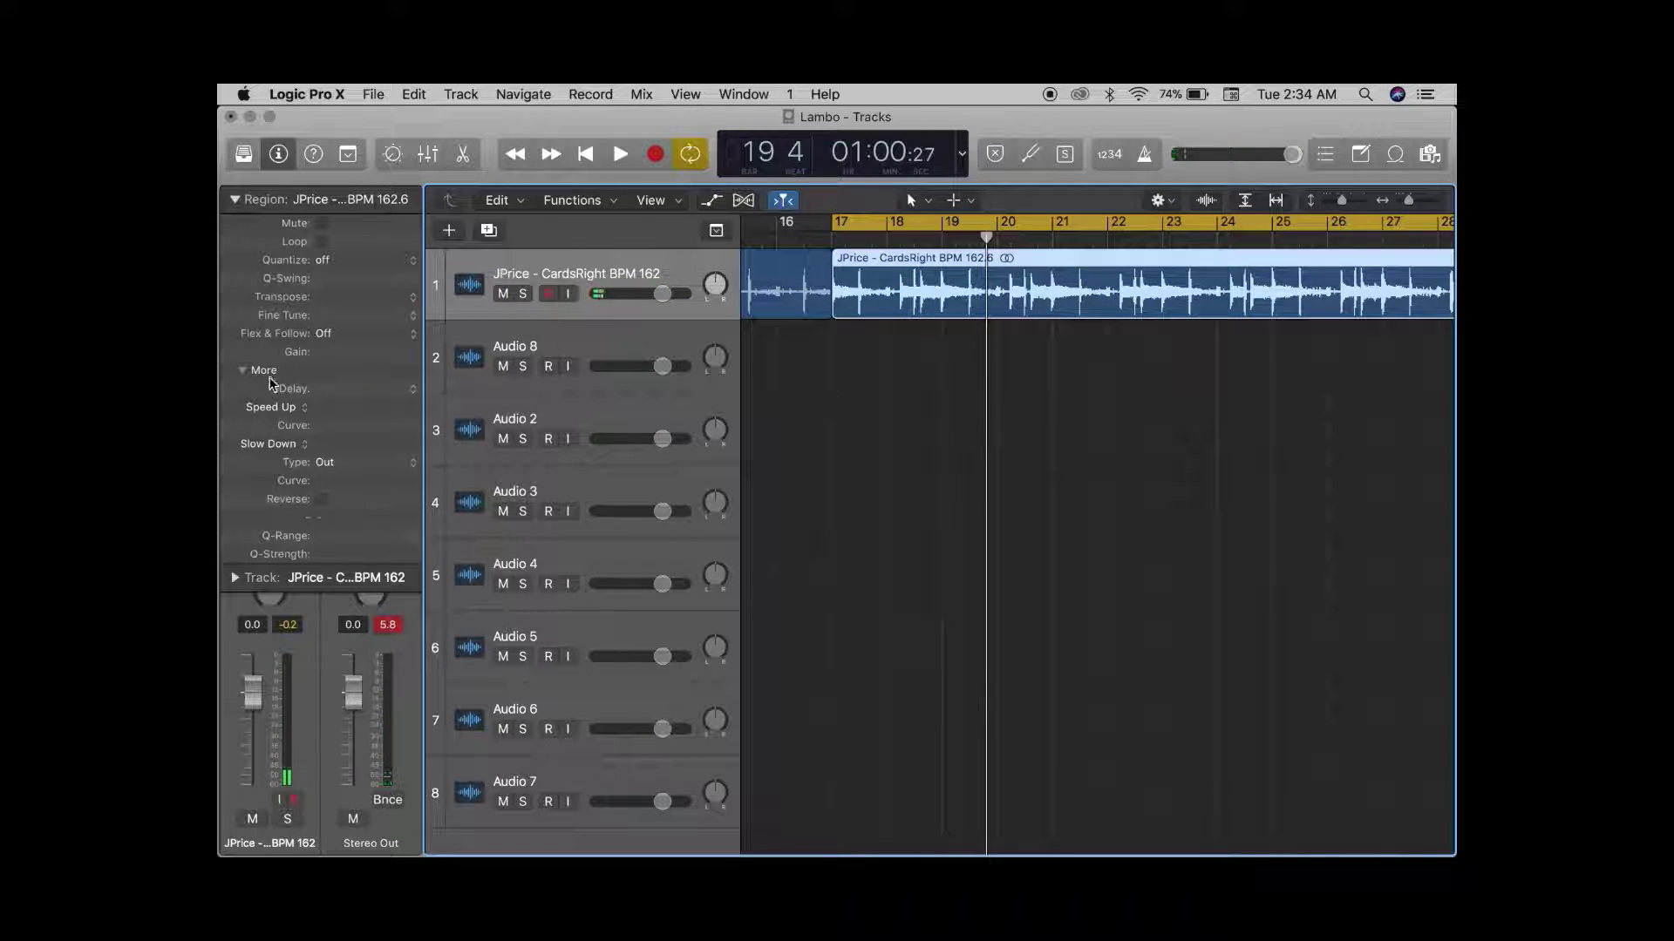
Apply a Slow Down of 1225 to the end of the CardsRight BPM 162.6 region, just before bar 41.
scroll(1111, 377, "right", 10)
scroll(1116, 381, "right", 3)
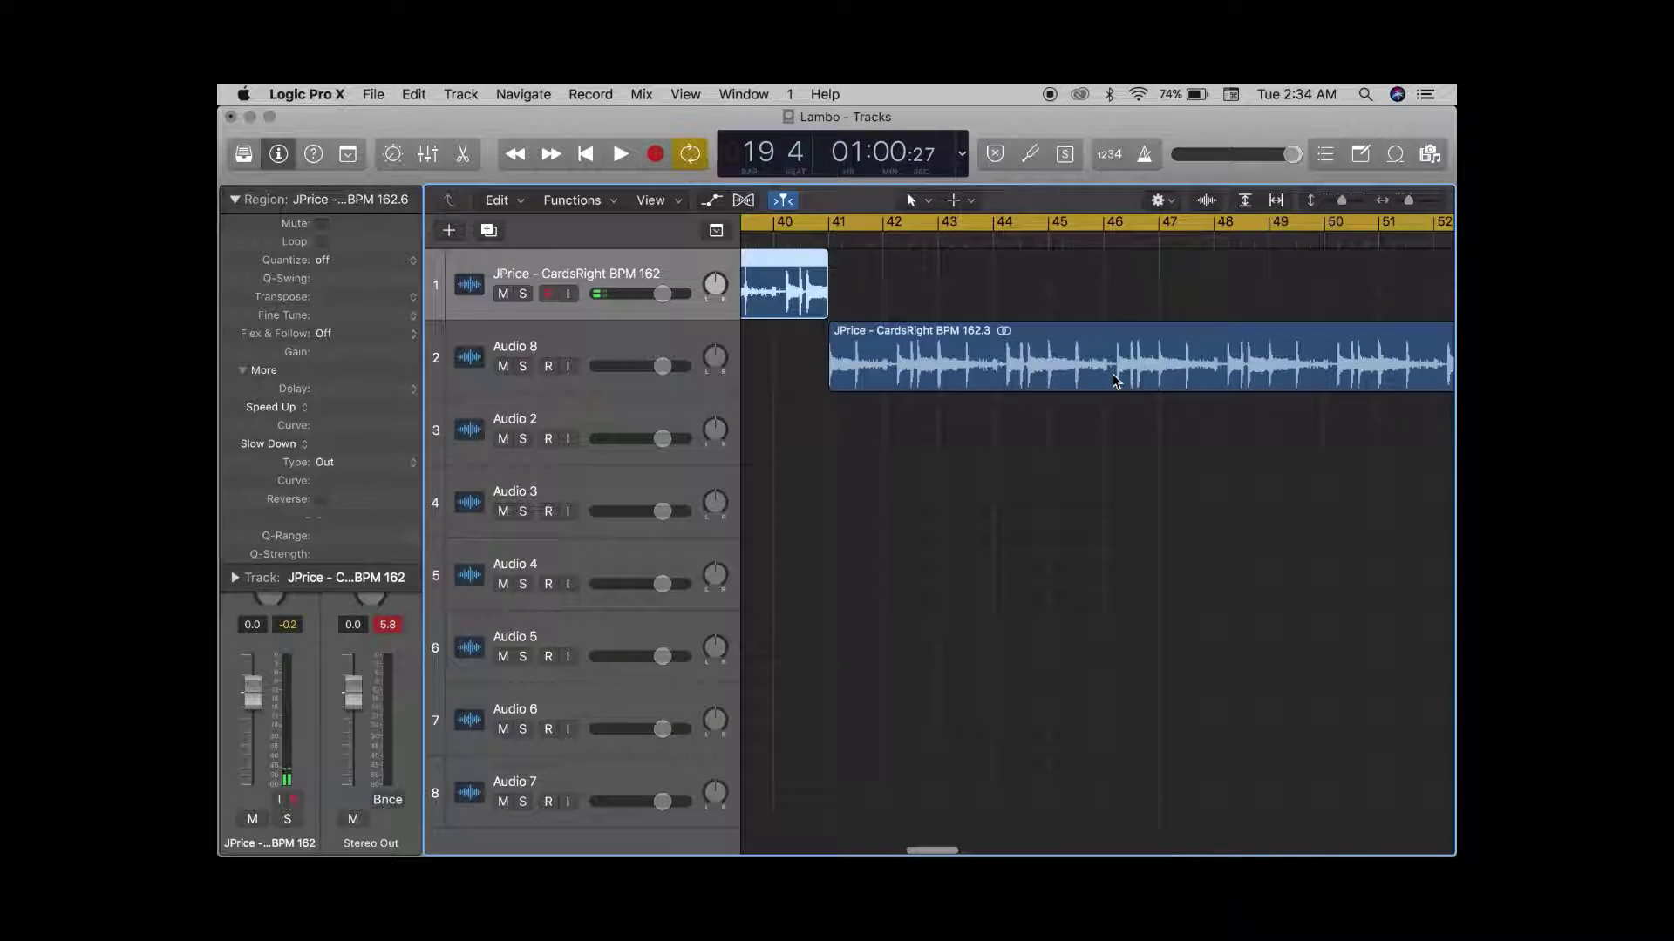
scroll(1114, 371, "left", 3)
left_click(968, 288)
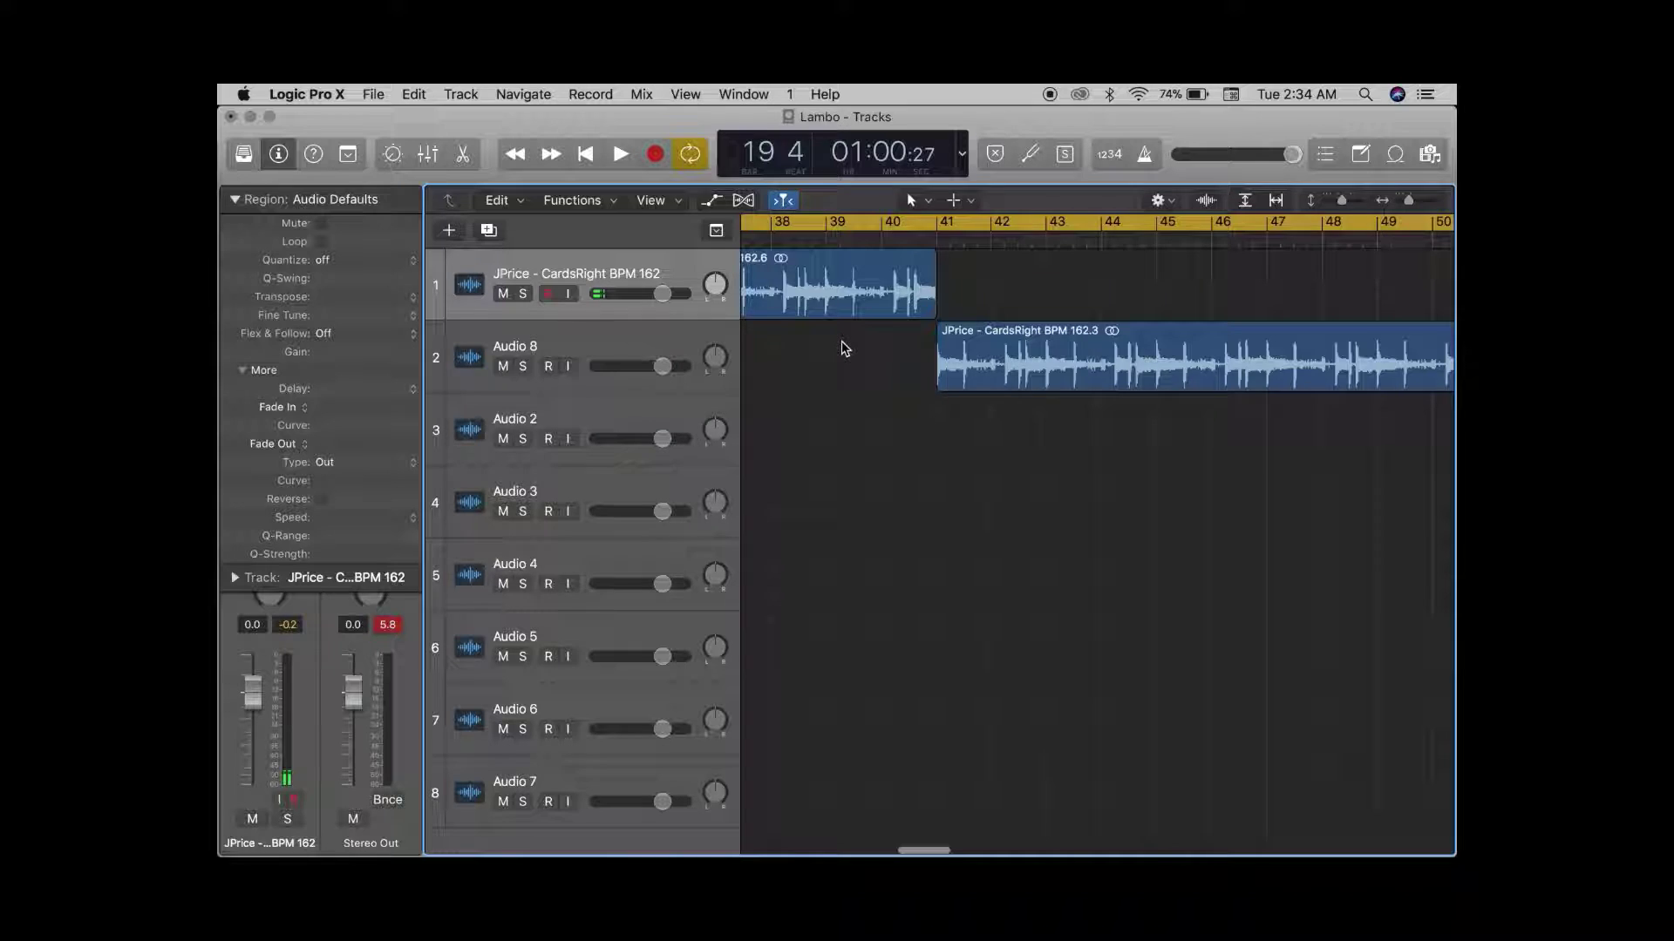
left_click(885, 293)
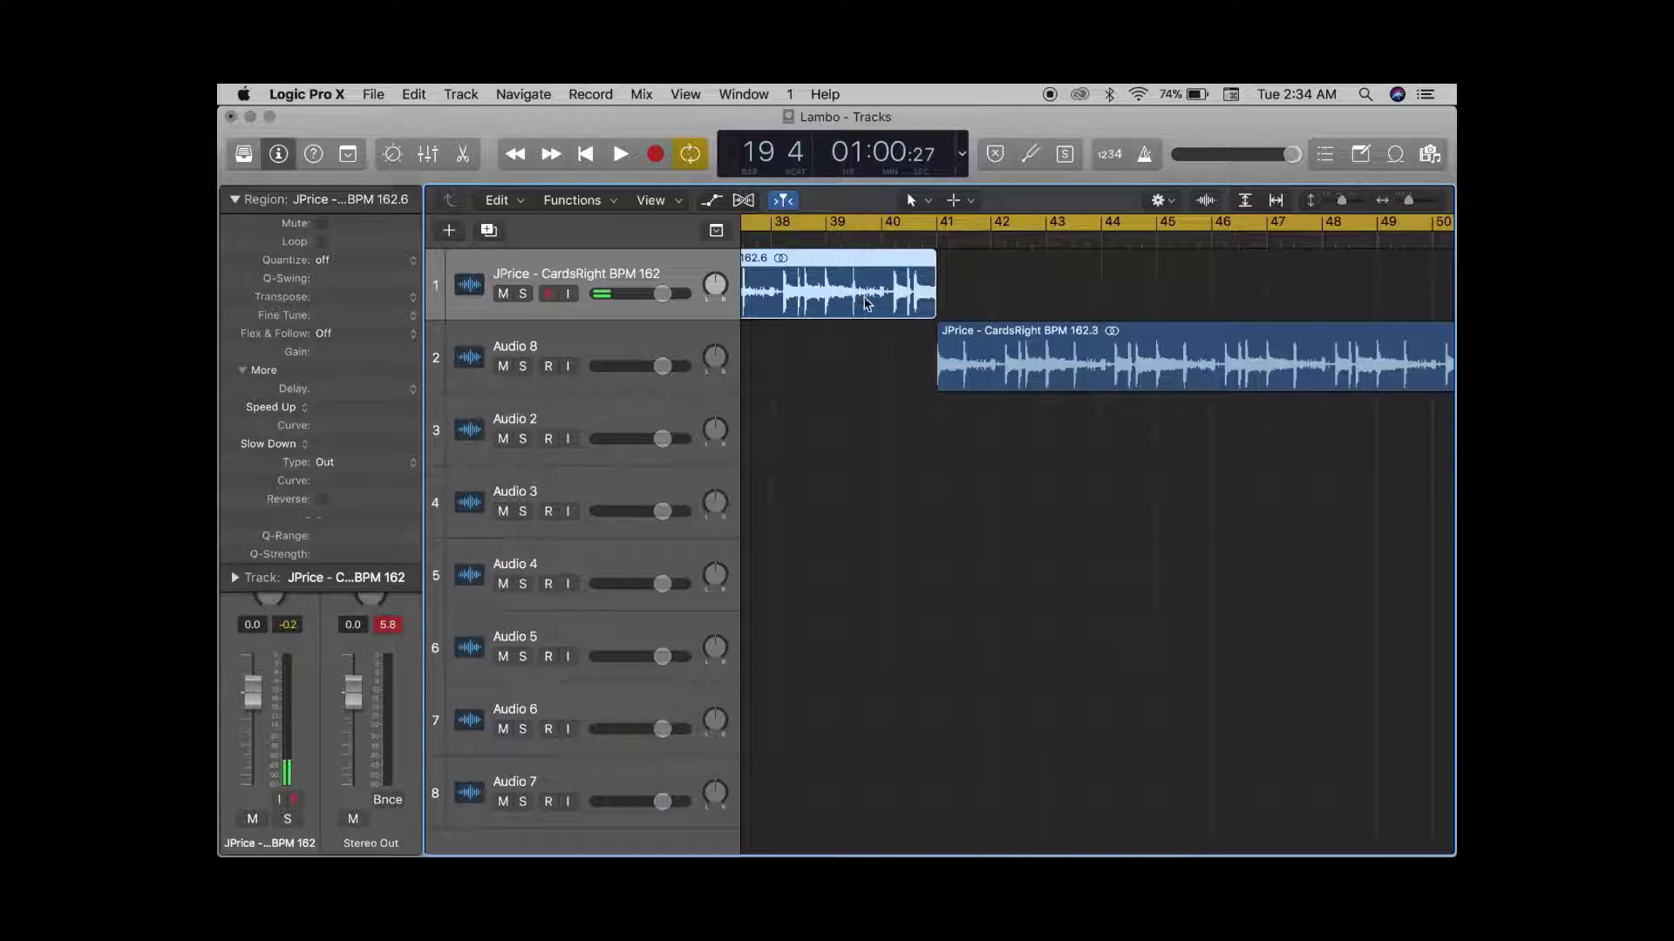
left_click(319, 446)
left_click_drag(319, 446, 319, 427)
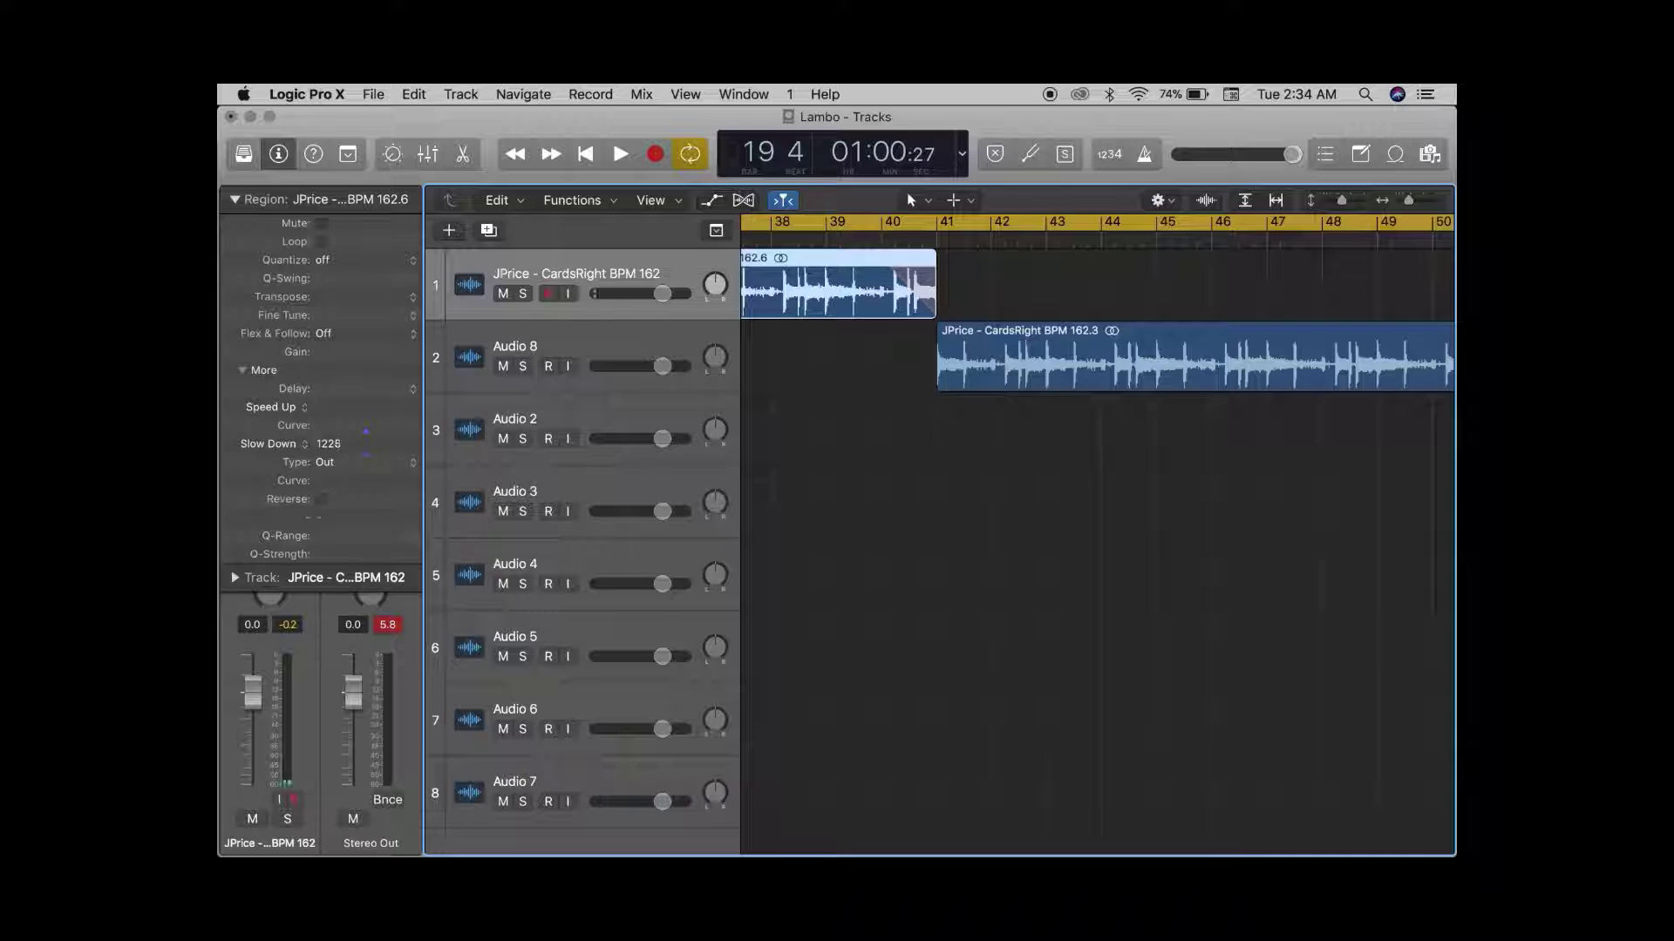
Turn off cycle mode and play the project from bar 38 through the slow-down into the track 2 region.
scroll(958, 318, "left", 3)
left_click(894, 234)
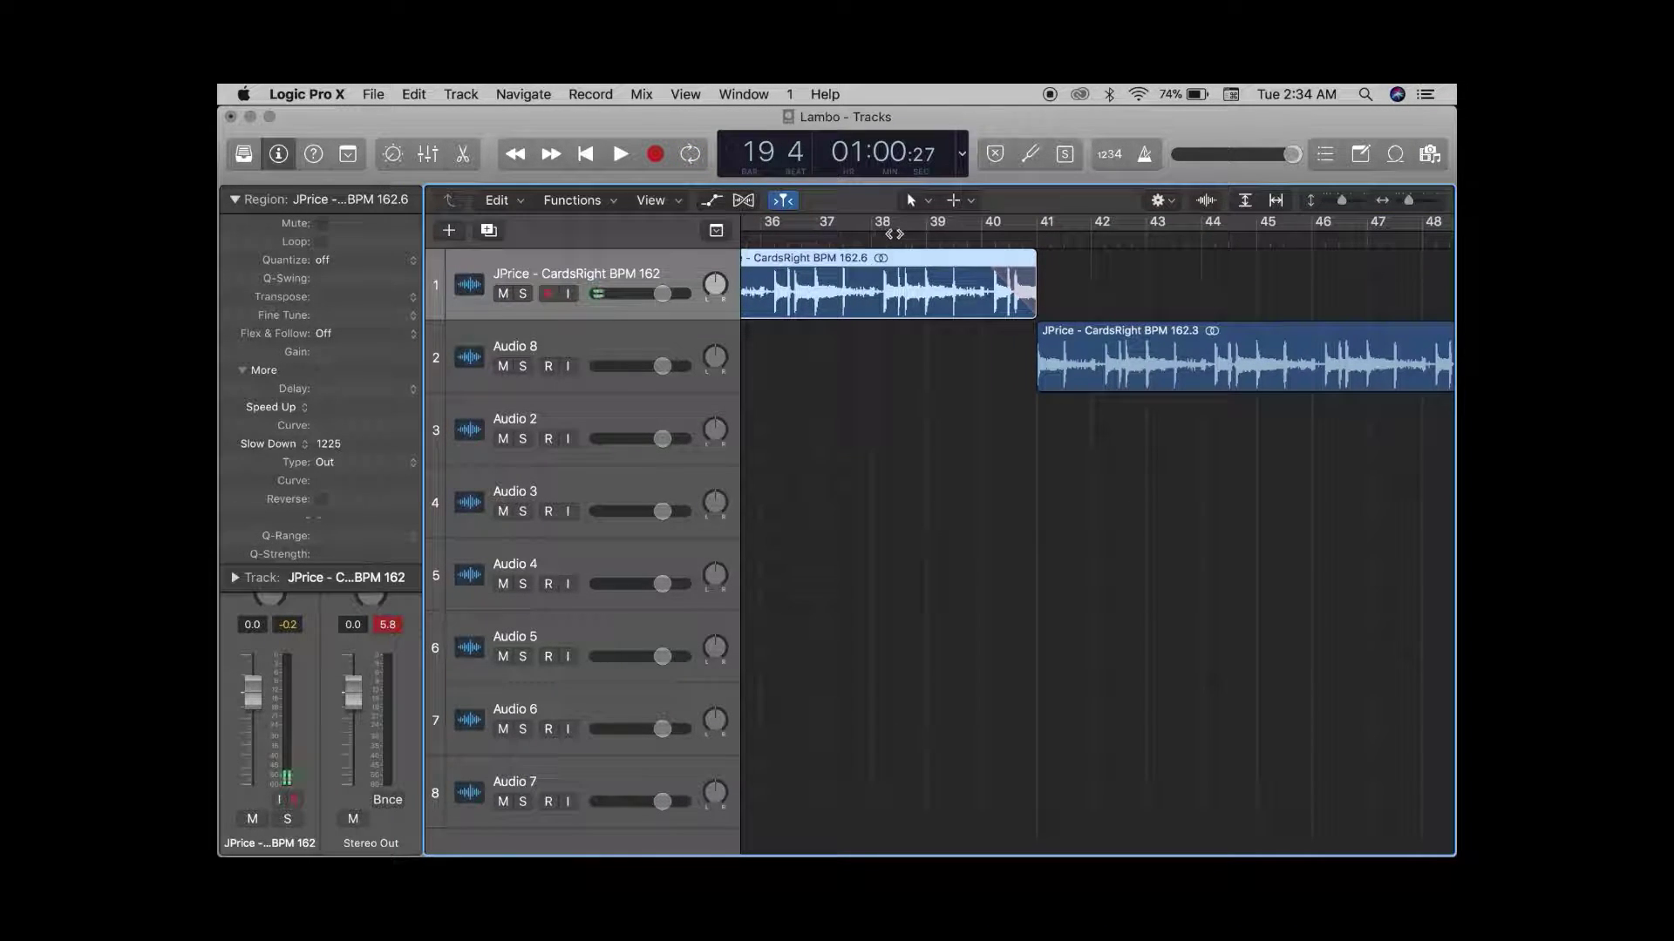
left_click(869, 238)
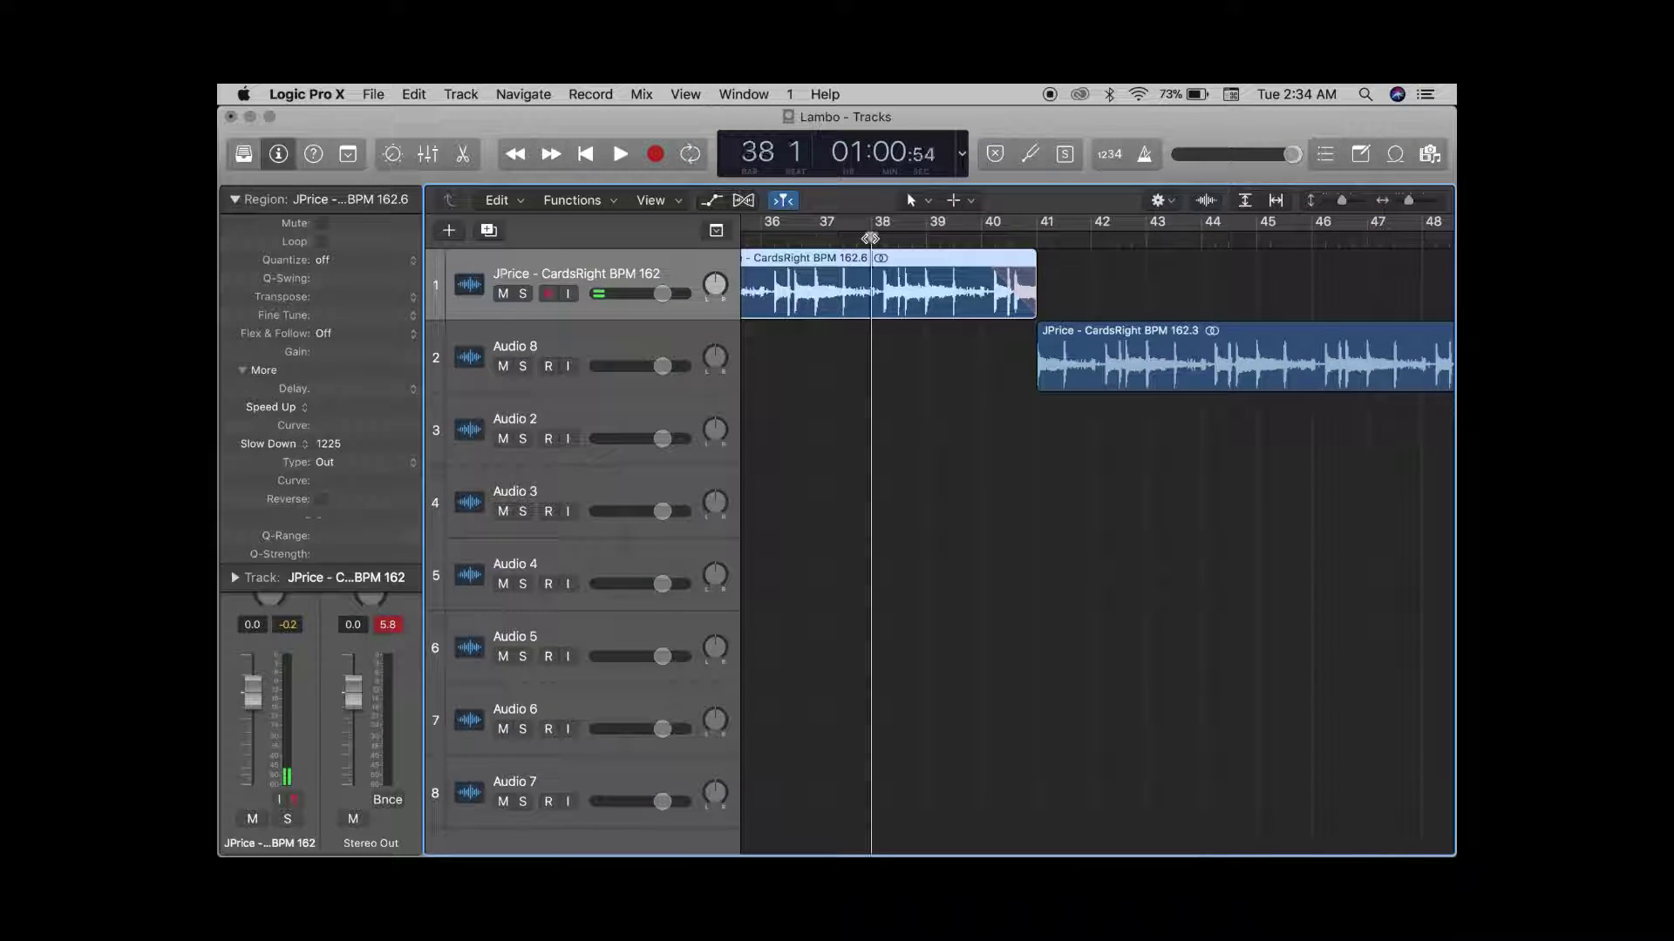
key("space")
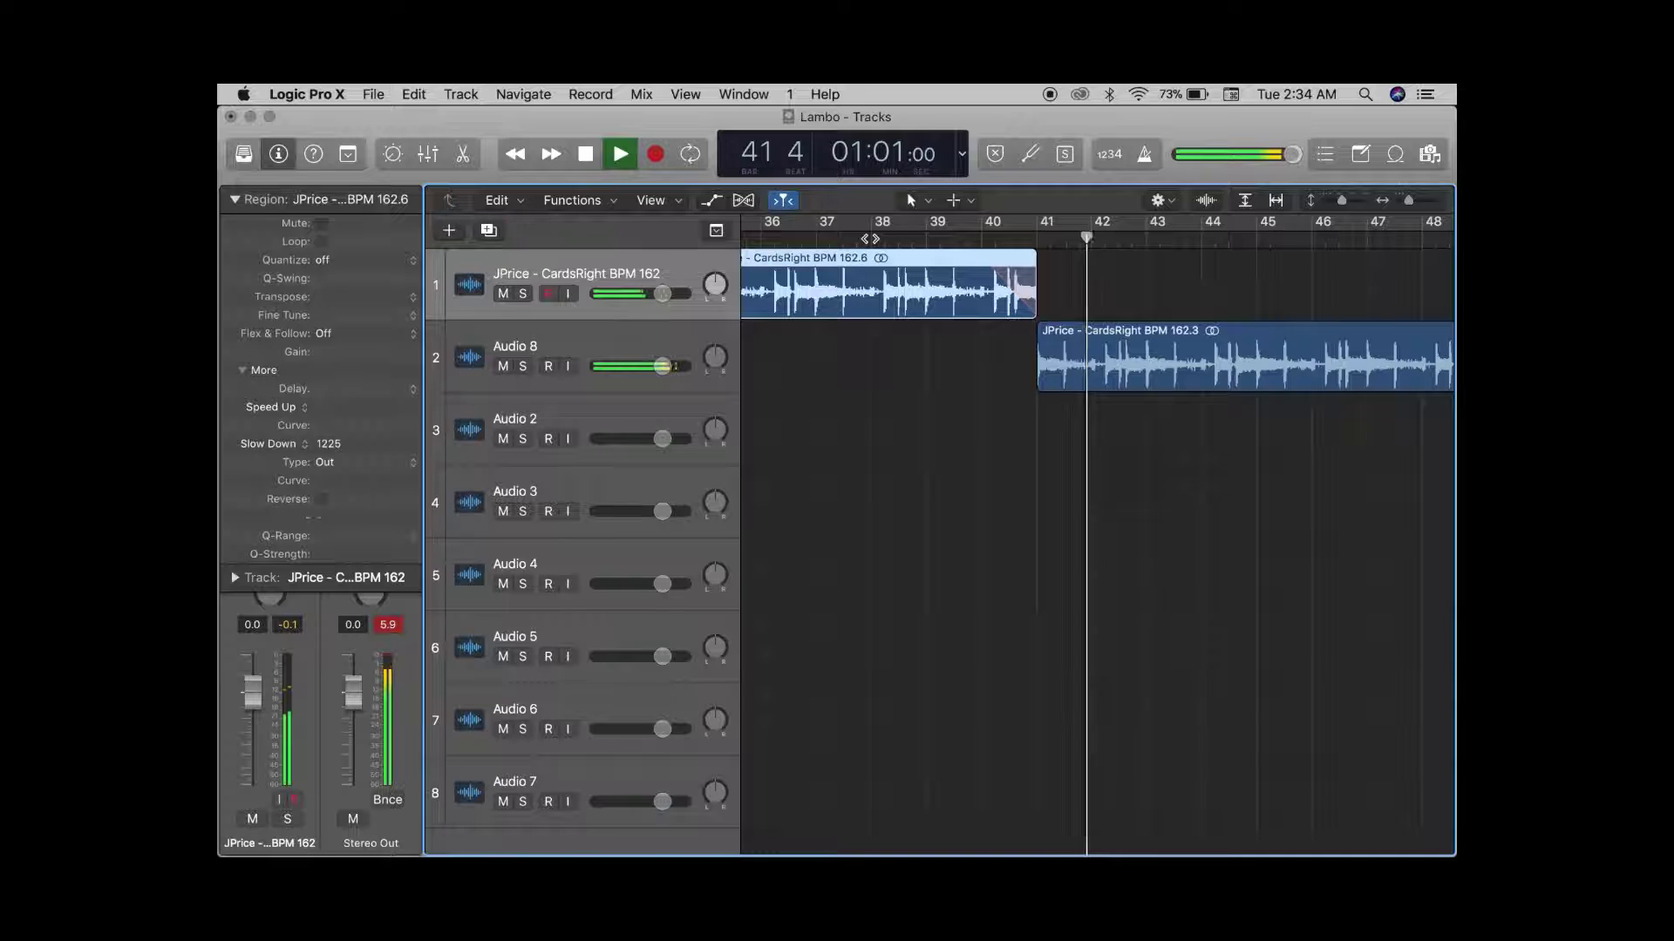
left_click(965, 409)
key("space")
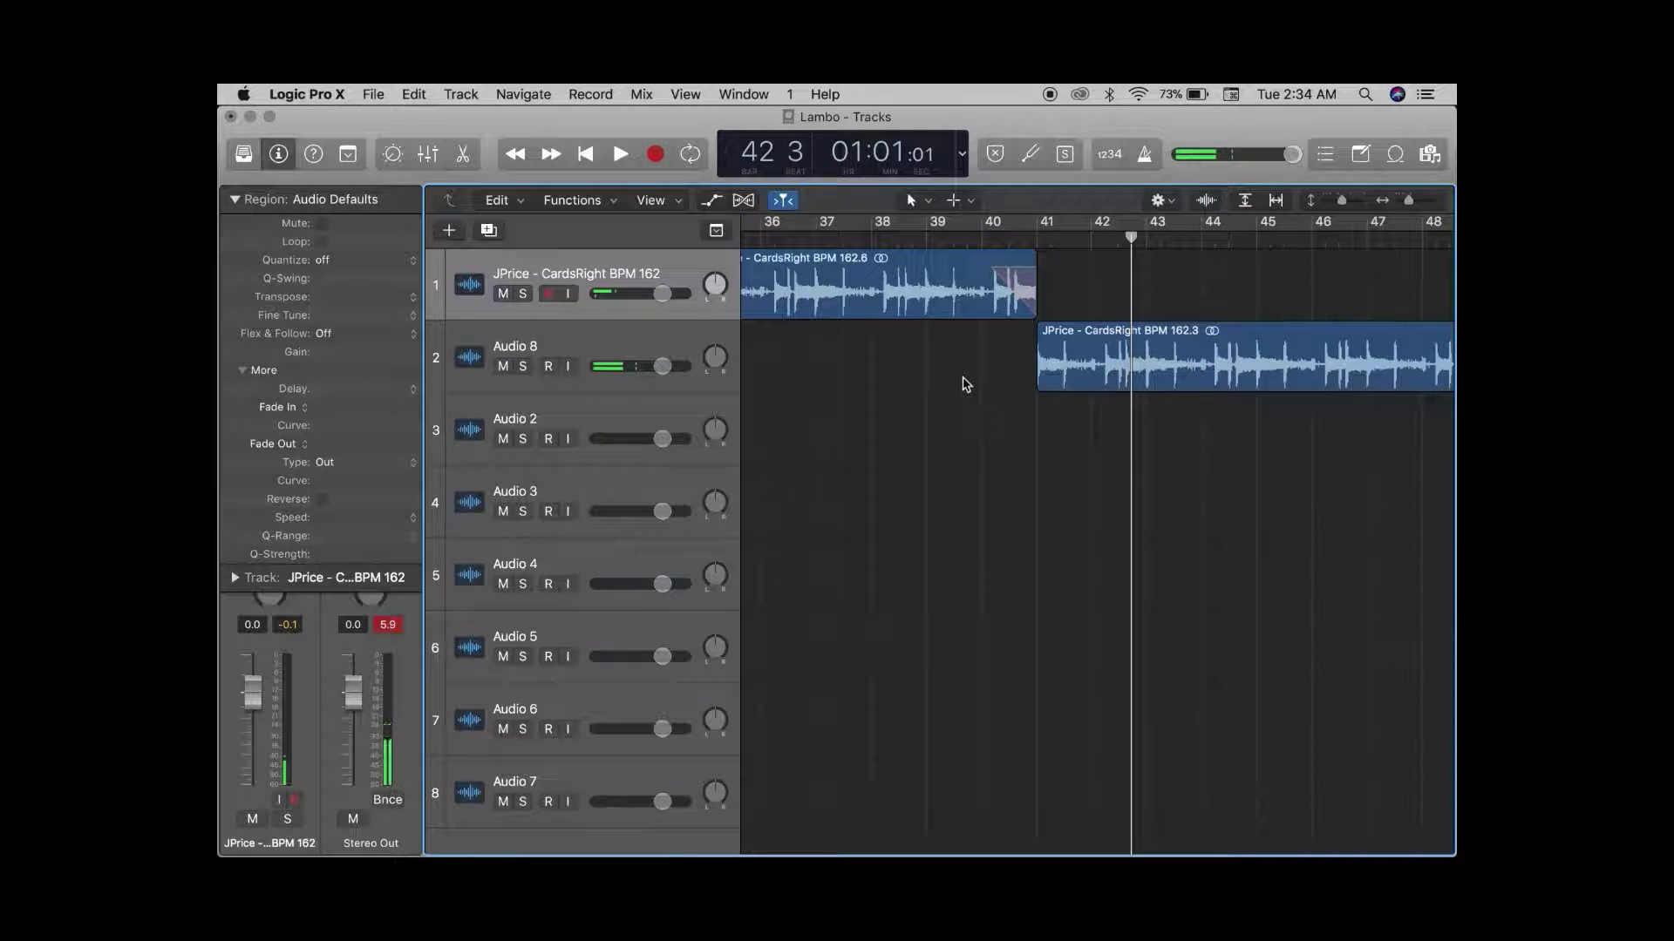
Collapse the additional region parameters and the Region section, and hide the inspector.
left_click(279, 154)
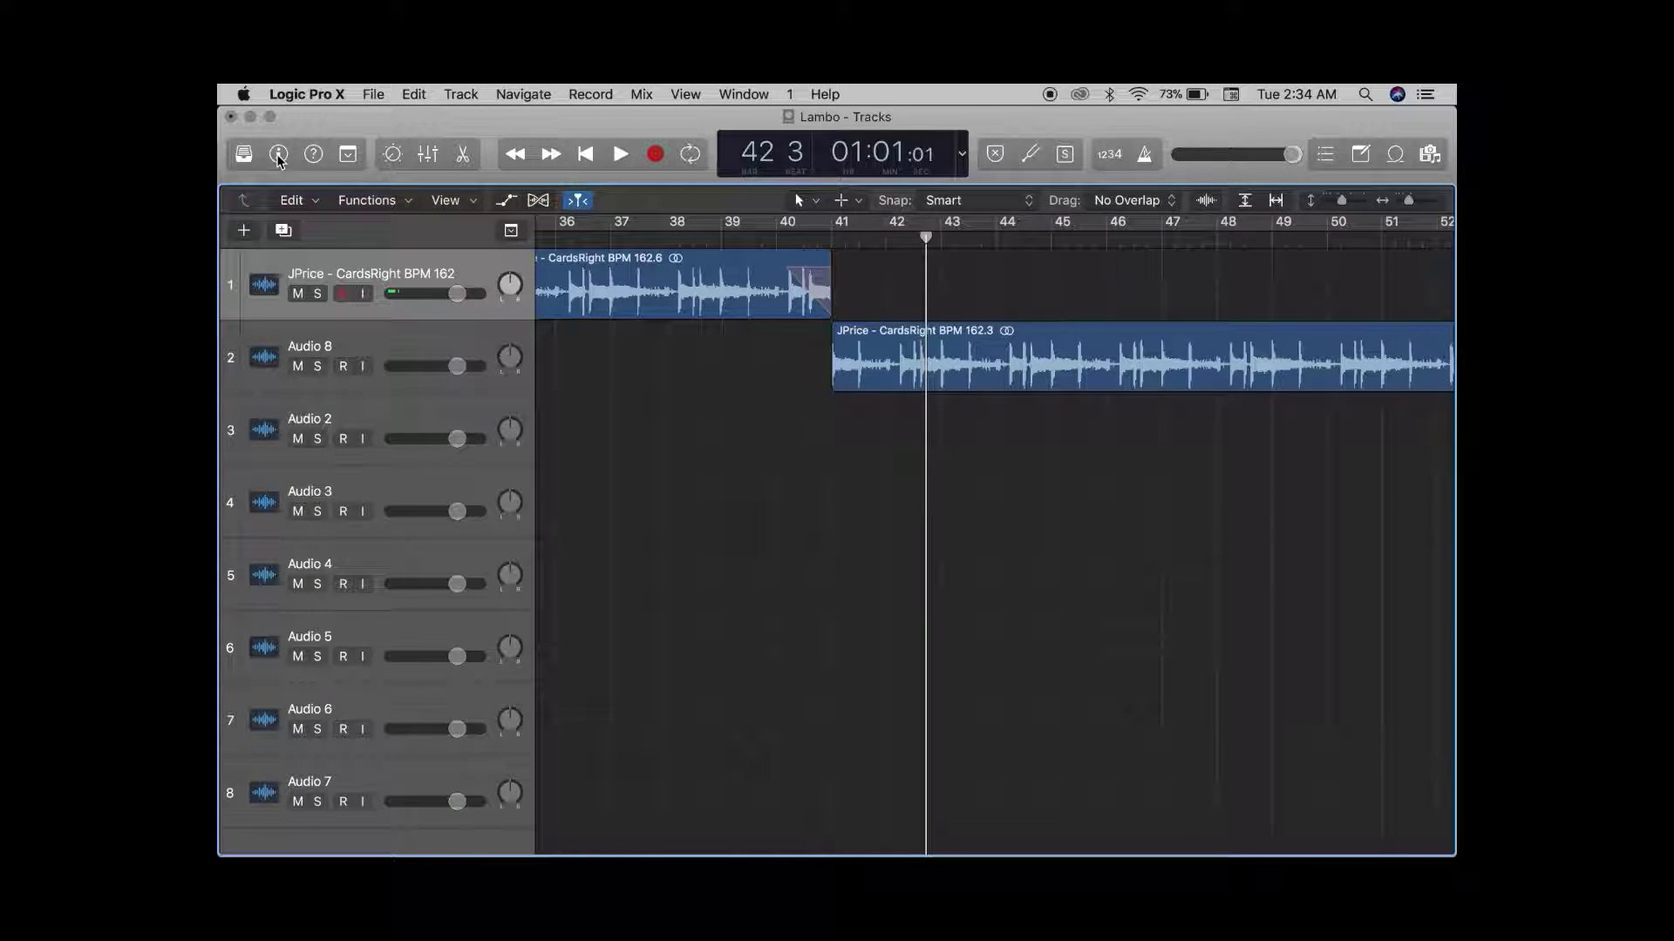
left_click(279, 155)
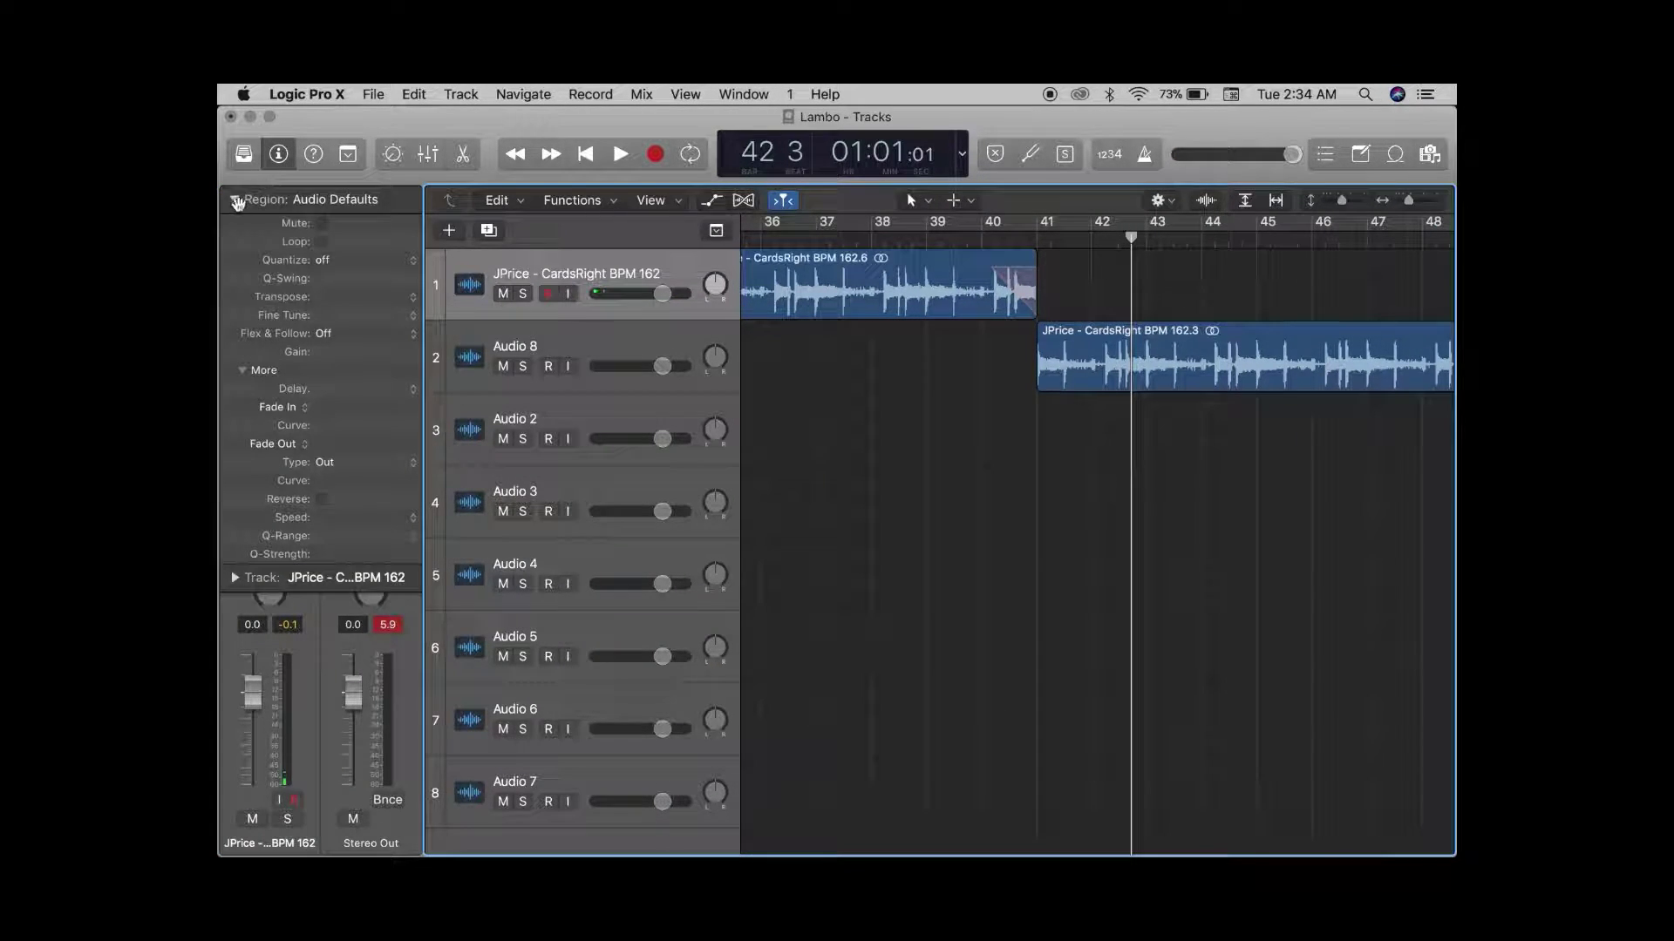
left_click(235, 199)
left_click(235, 199)
left_click(241, 370)
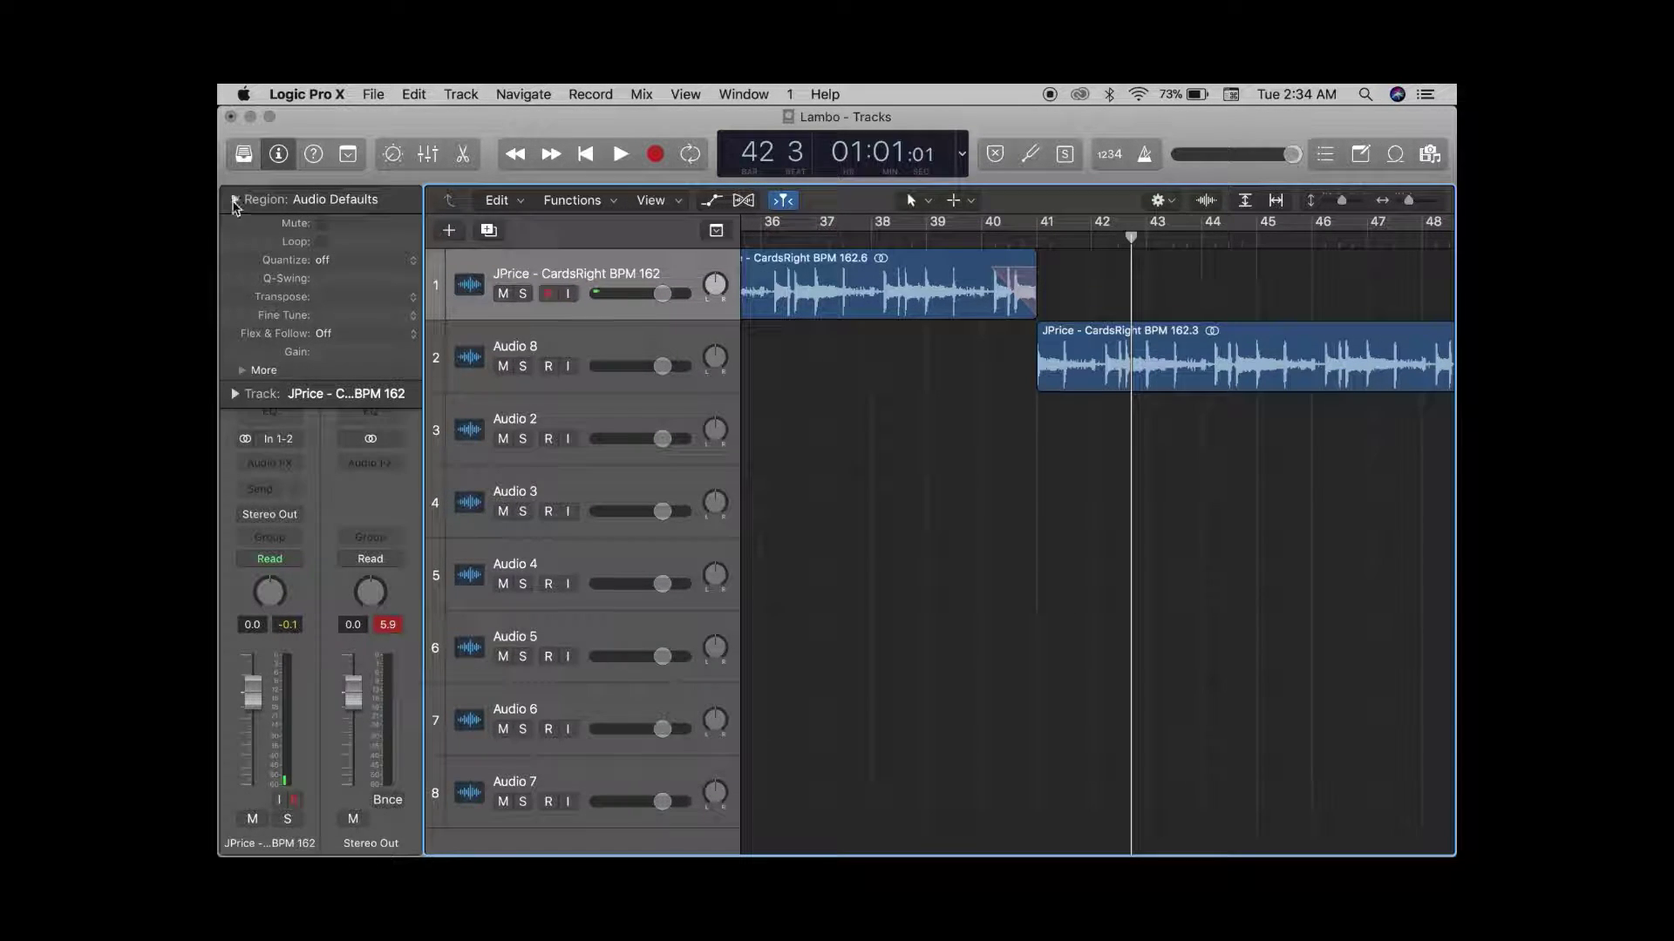
left_click(235, 199)
left_click(281, 155)
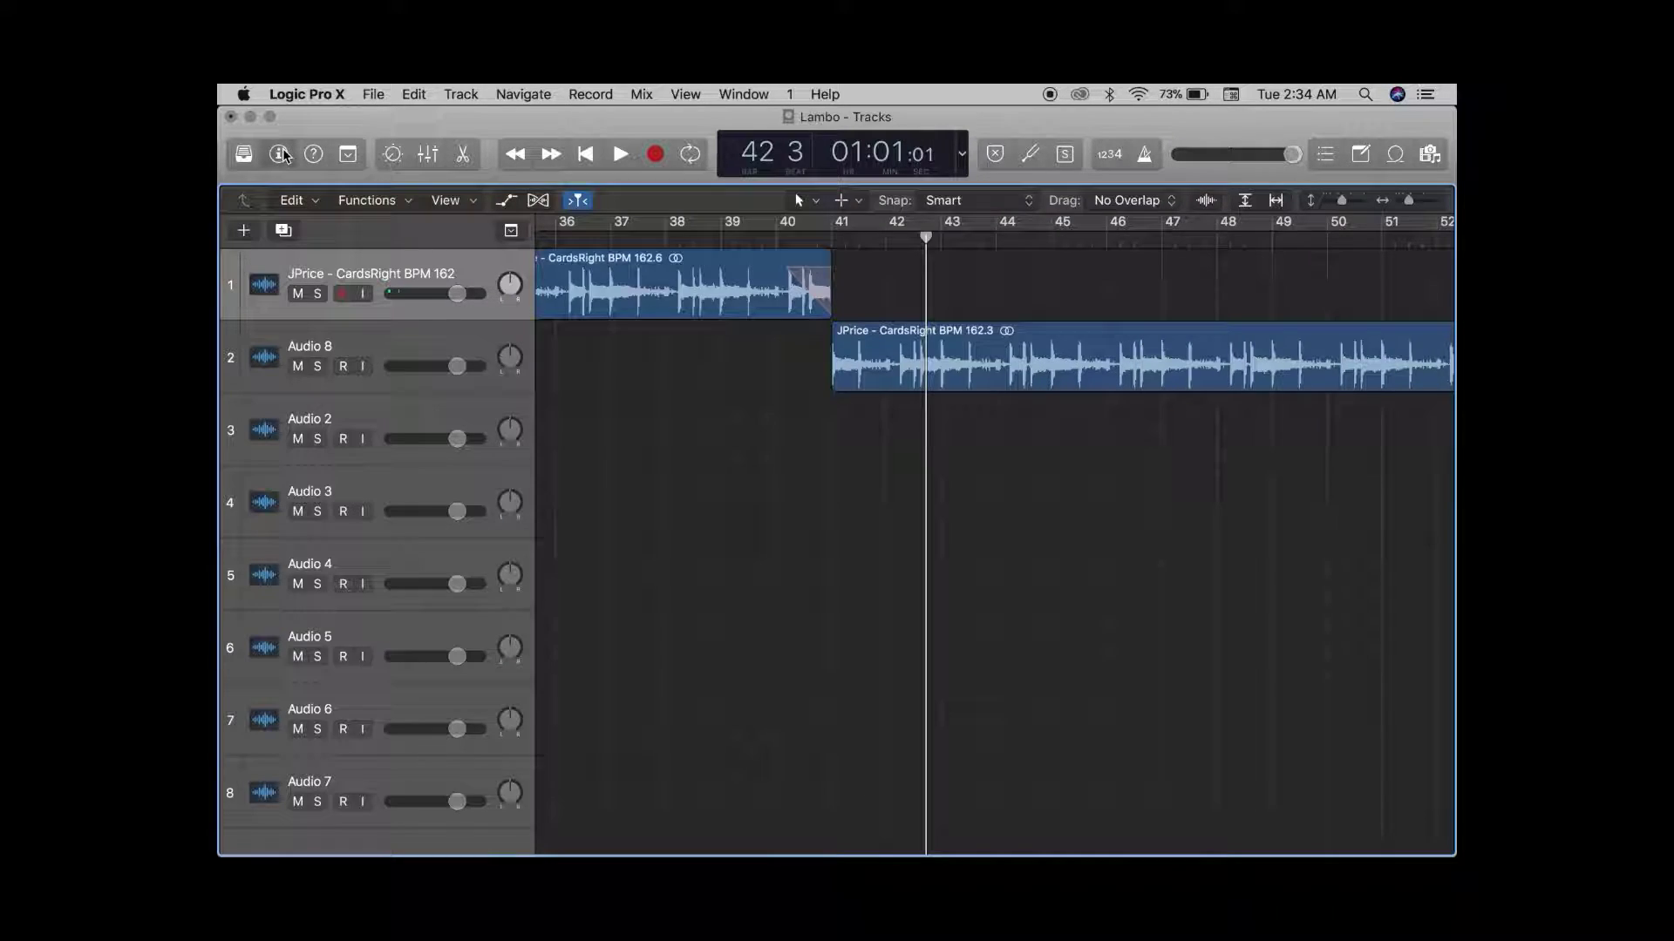
Show the inspector and expand the Region section with its additional parameters for the CardsRight BPM 162.6 region.
left_click(282, 155)
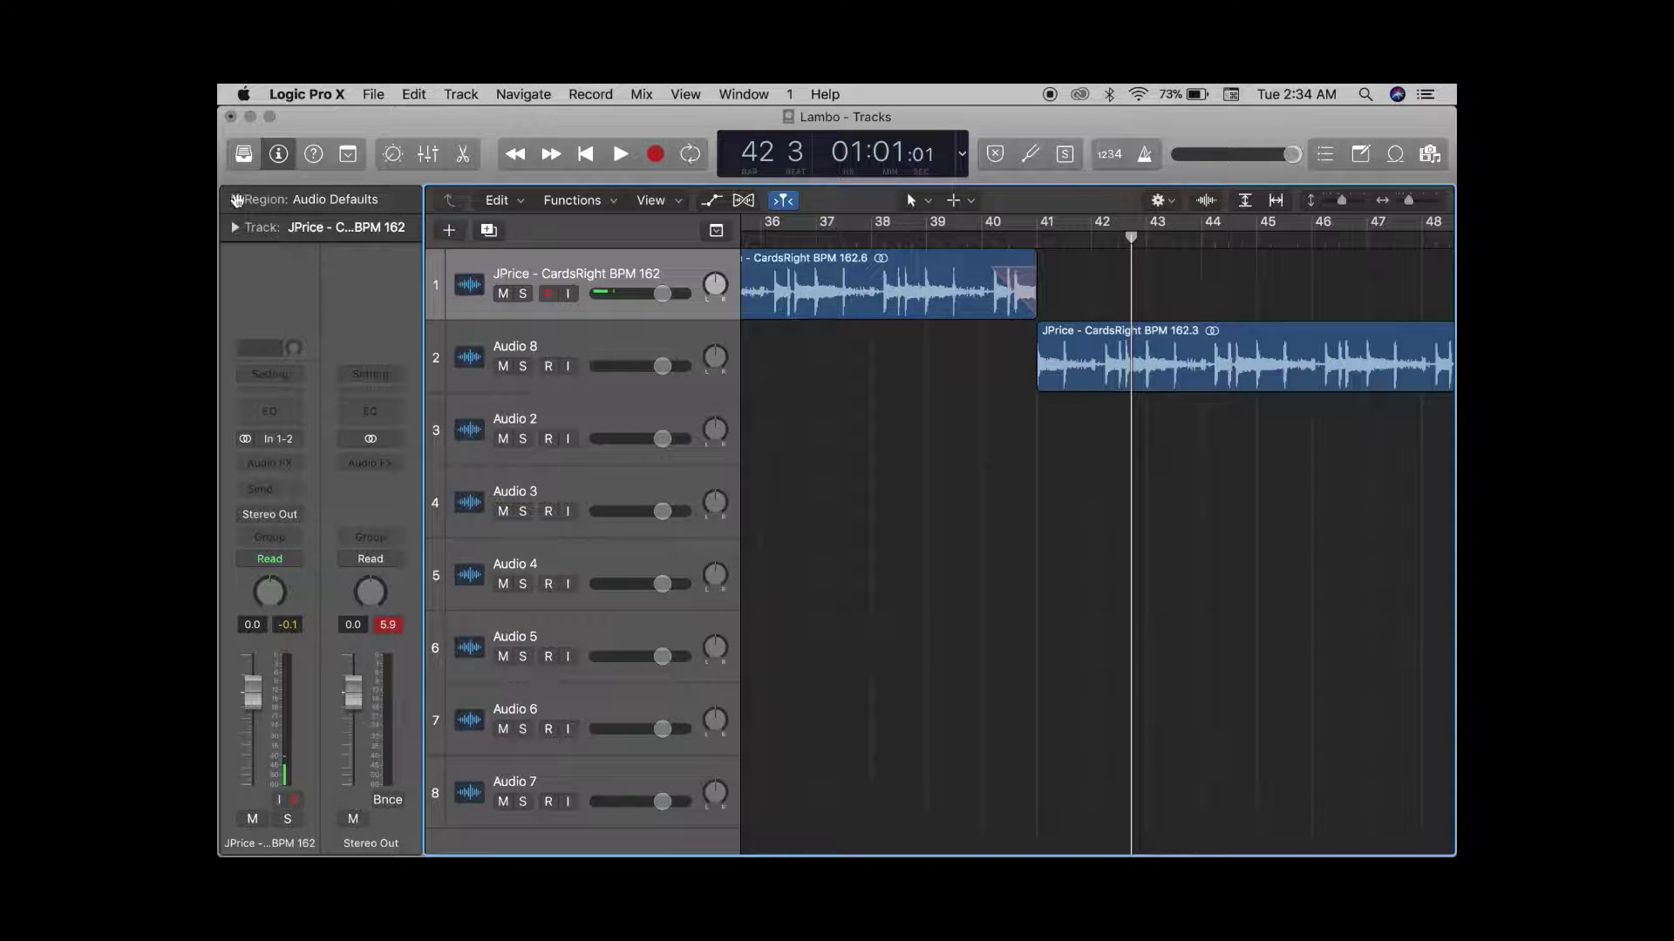
left_click(235, 199)
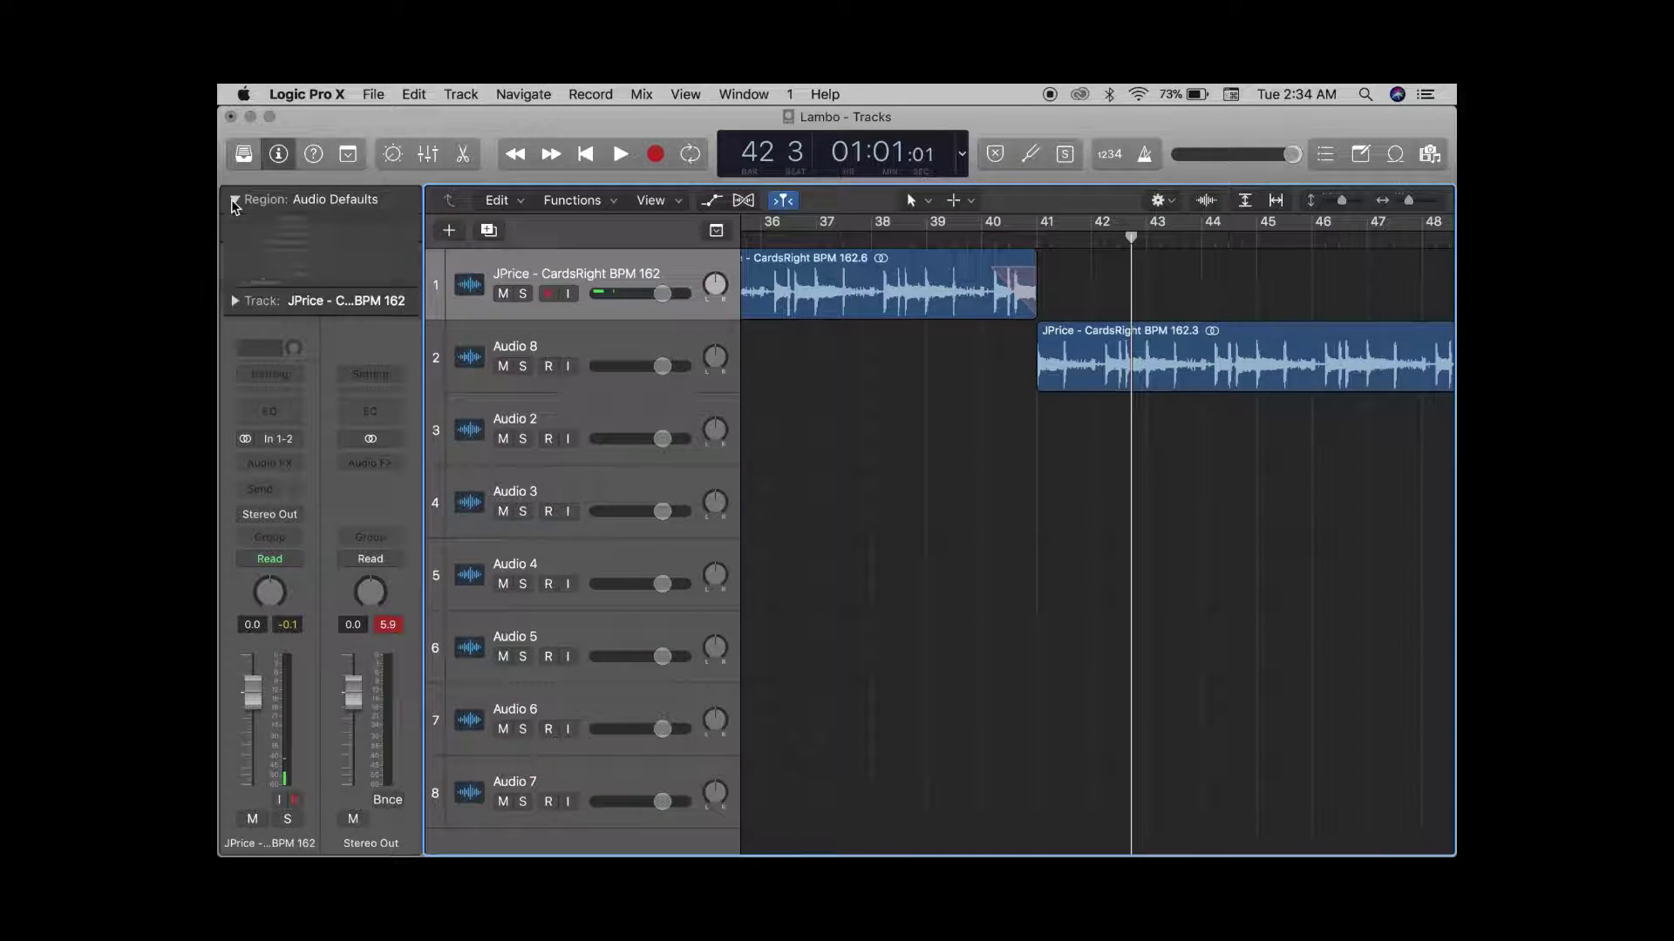
left_click(843, 287)
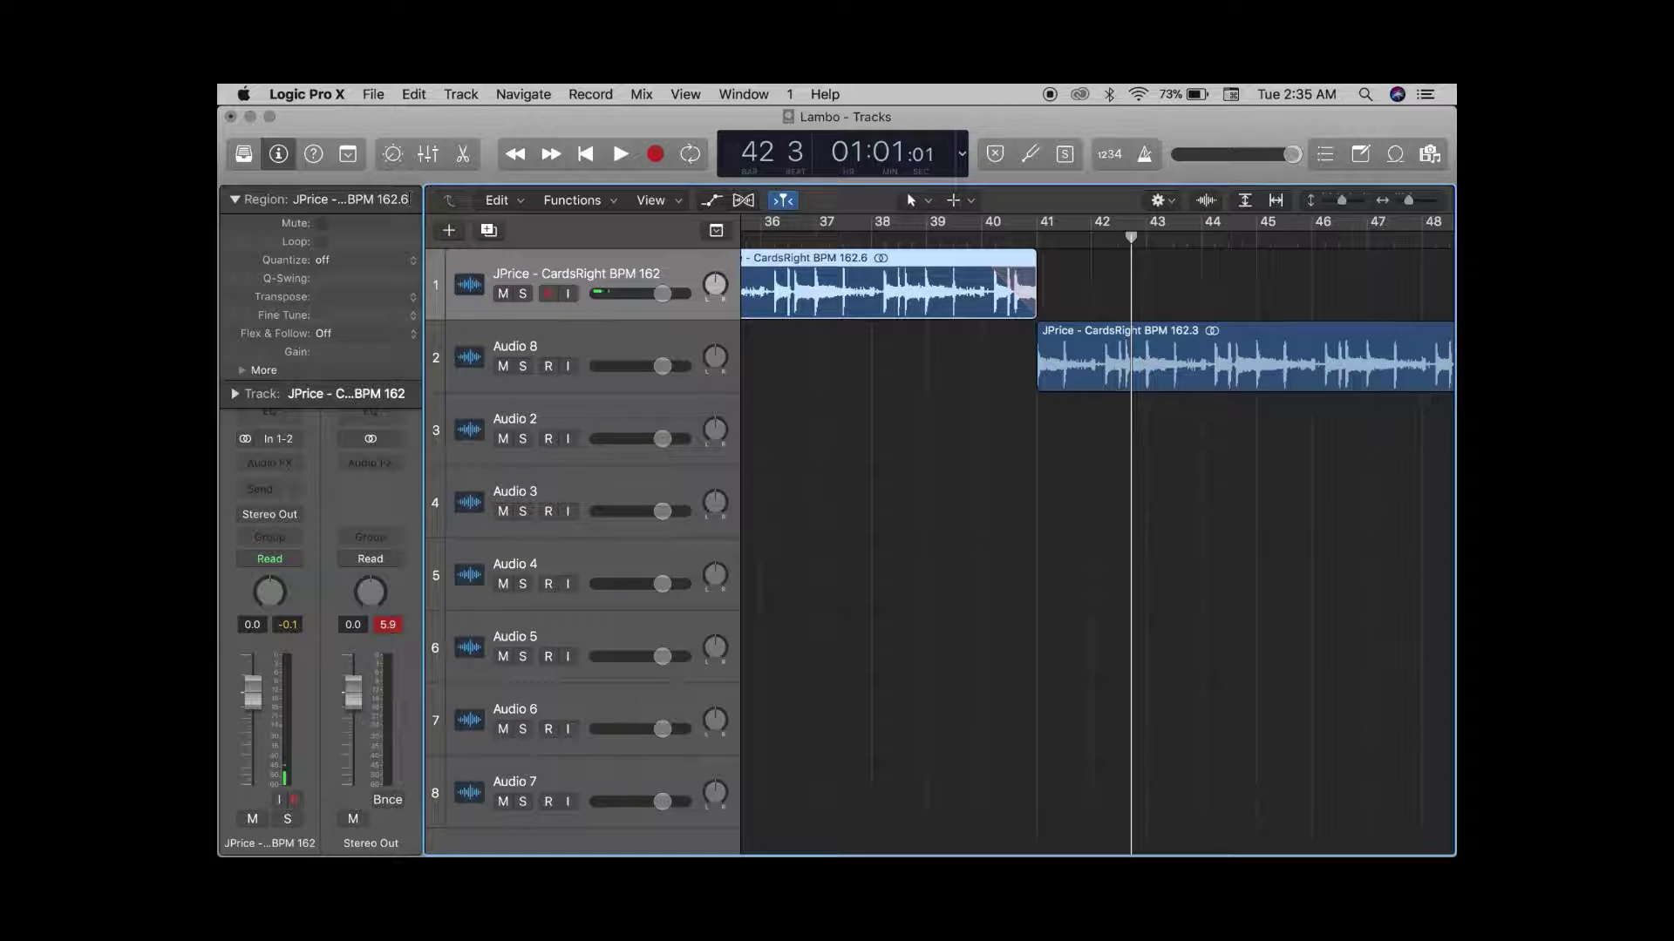
left_click(242, 370)
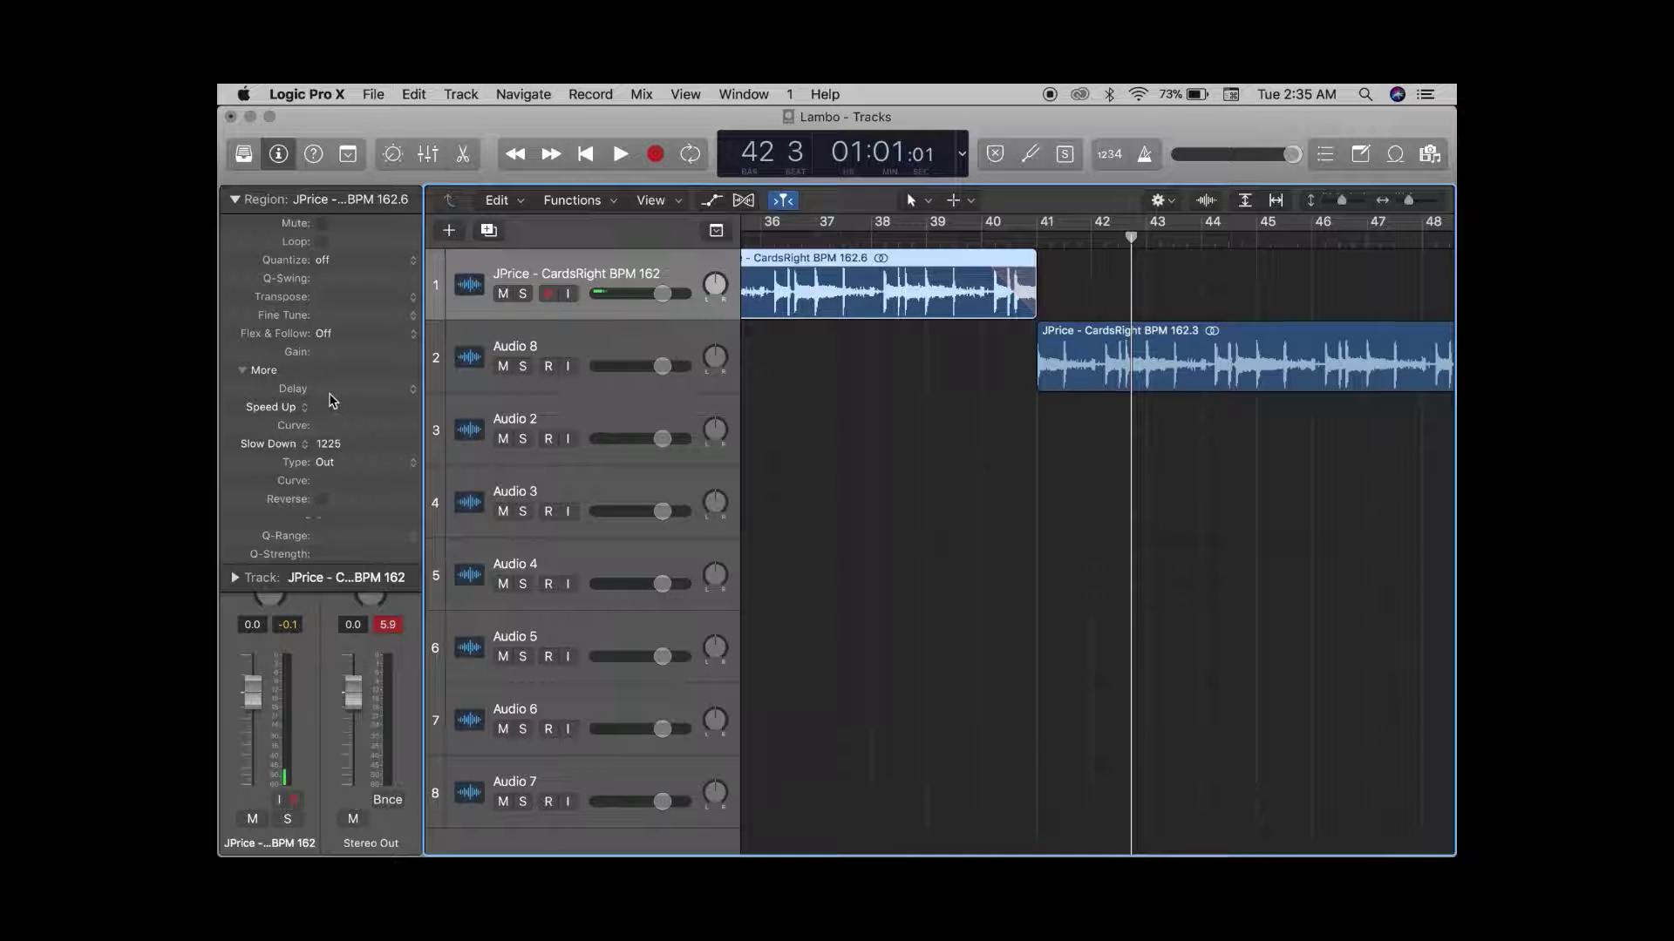
Switch the region's Speed Up parameter to Fade In and its Slow Down parameter to Fade Out.
left_click(267, 408)
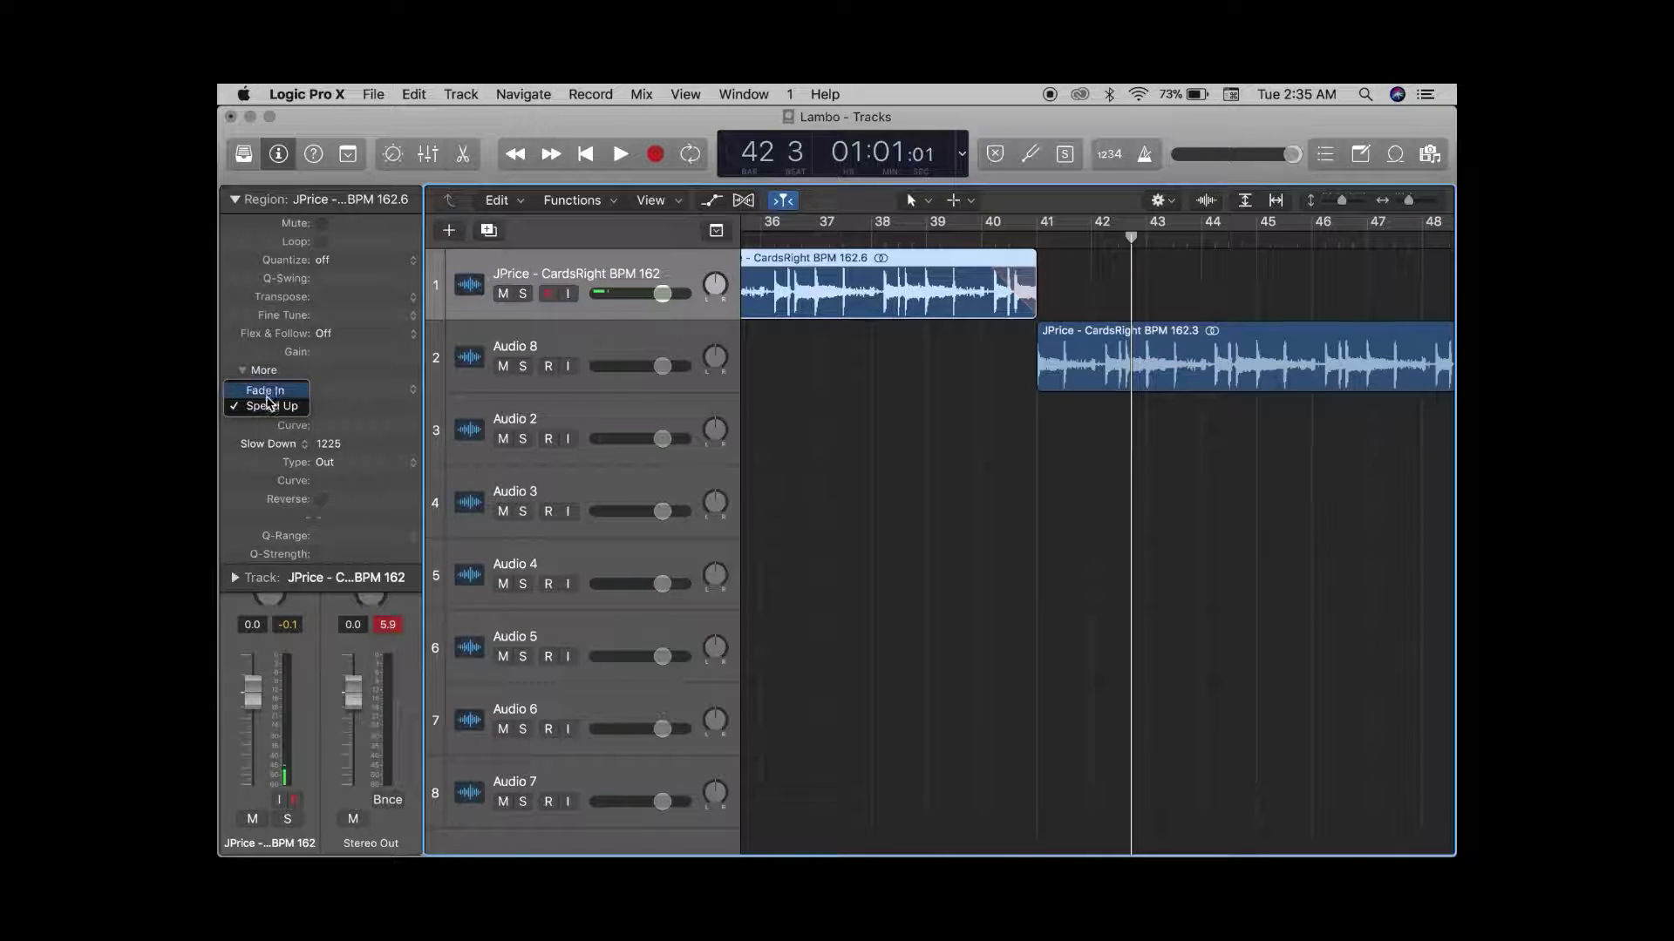
left_click(266, 394)
left_click(816, 373)
left_click(850, 312)
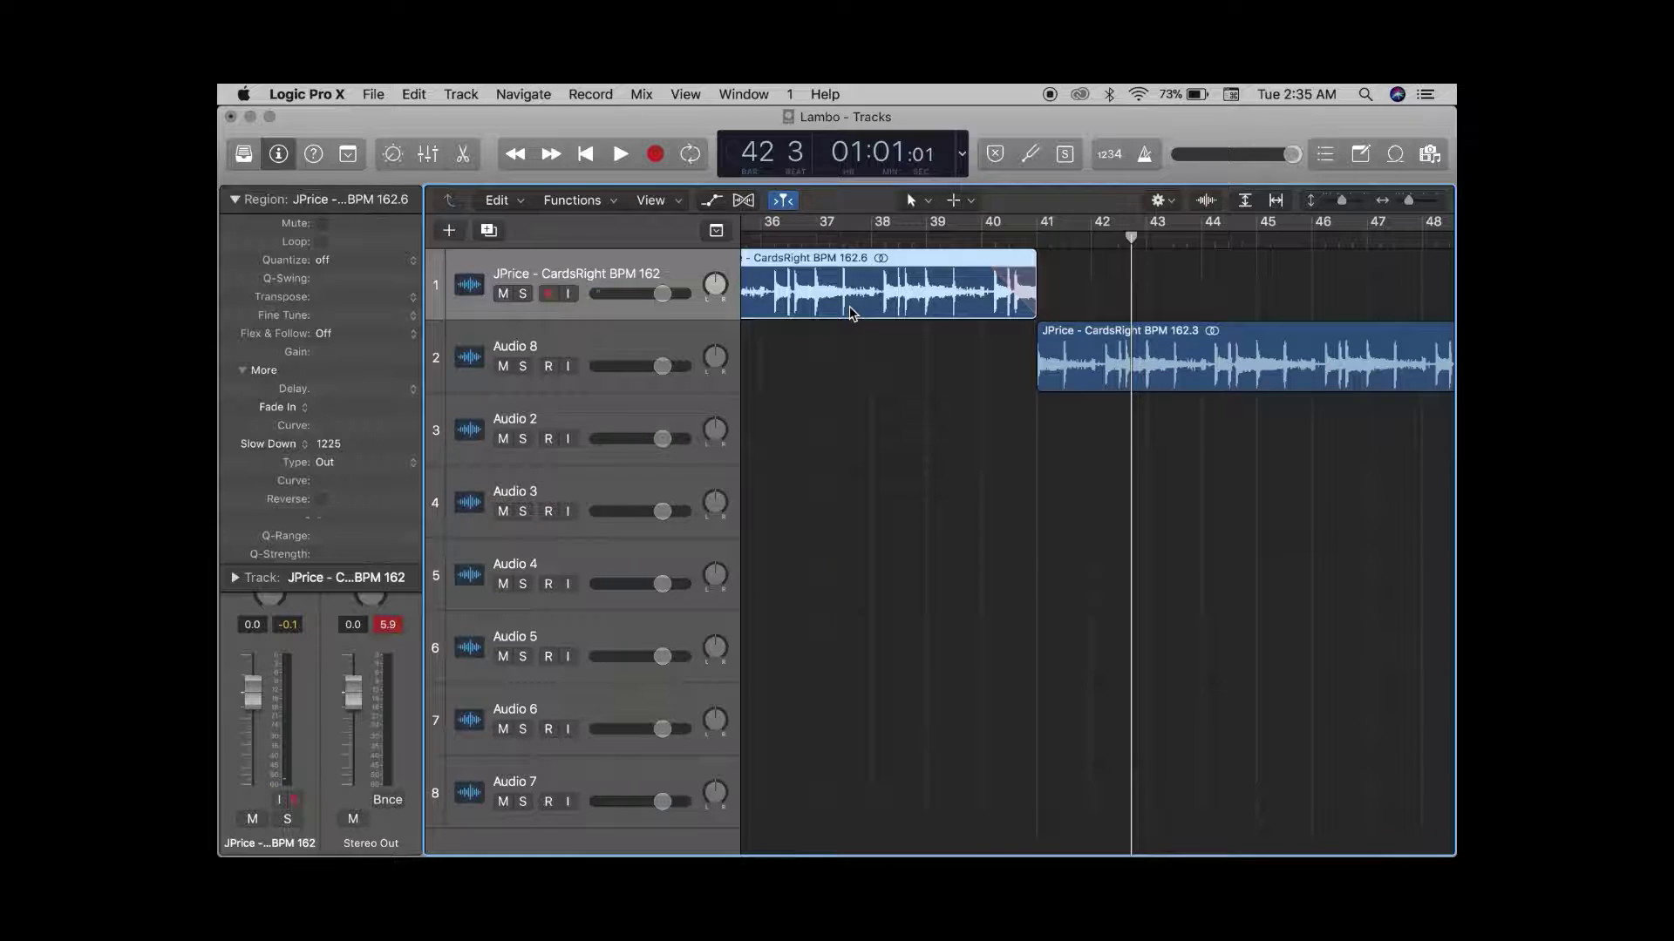
left_click(263, 444)
left_click(292, 432)
left_click(979, 352)
Play back the end of the CardsRight BPM 162.6 region from before its fade-out into the track 2 region.
scroll(981, 352, "left", 10)
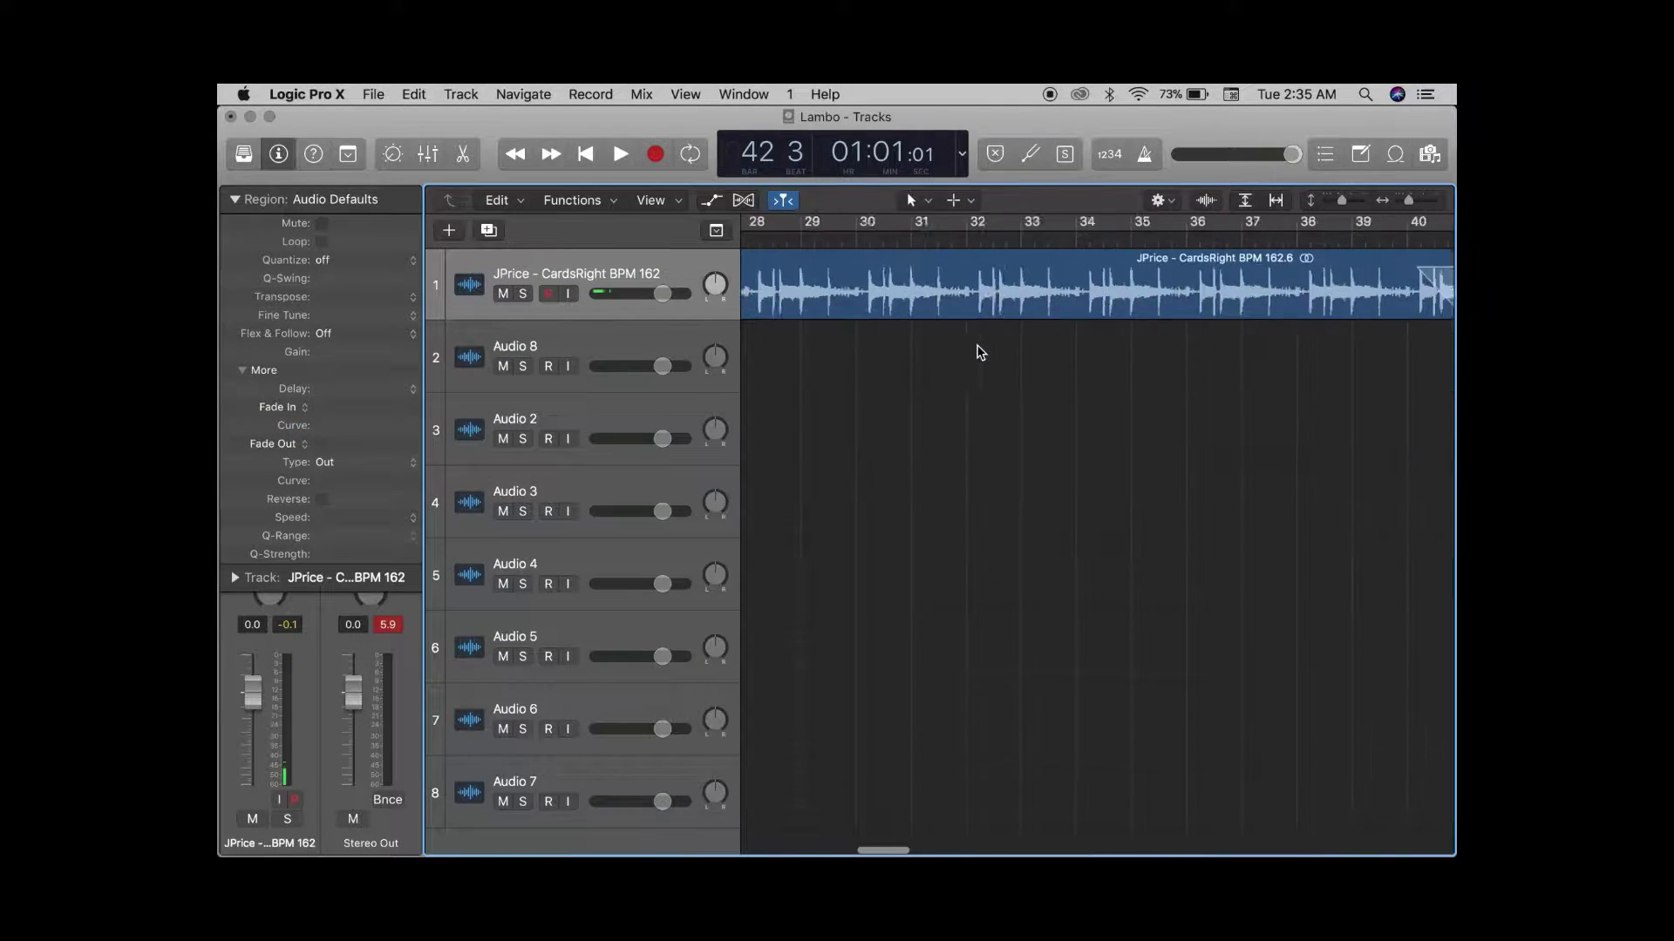
scroll(981, 352, "right", 10)
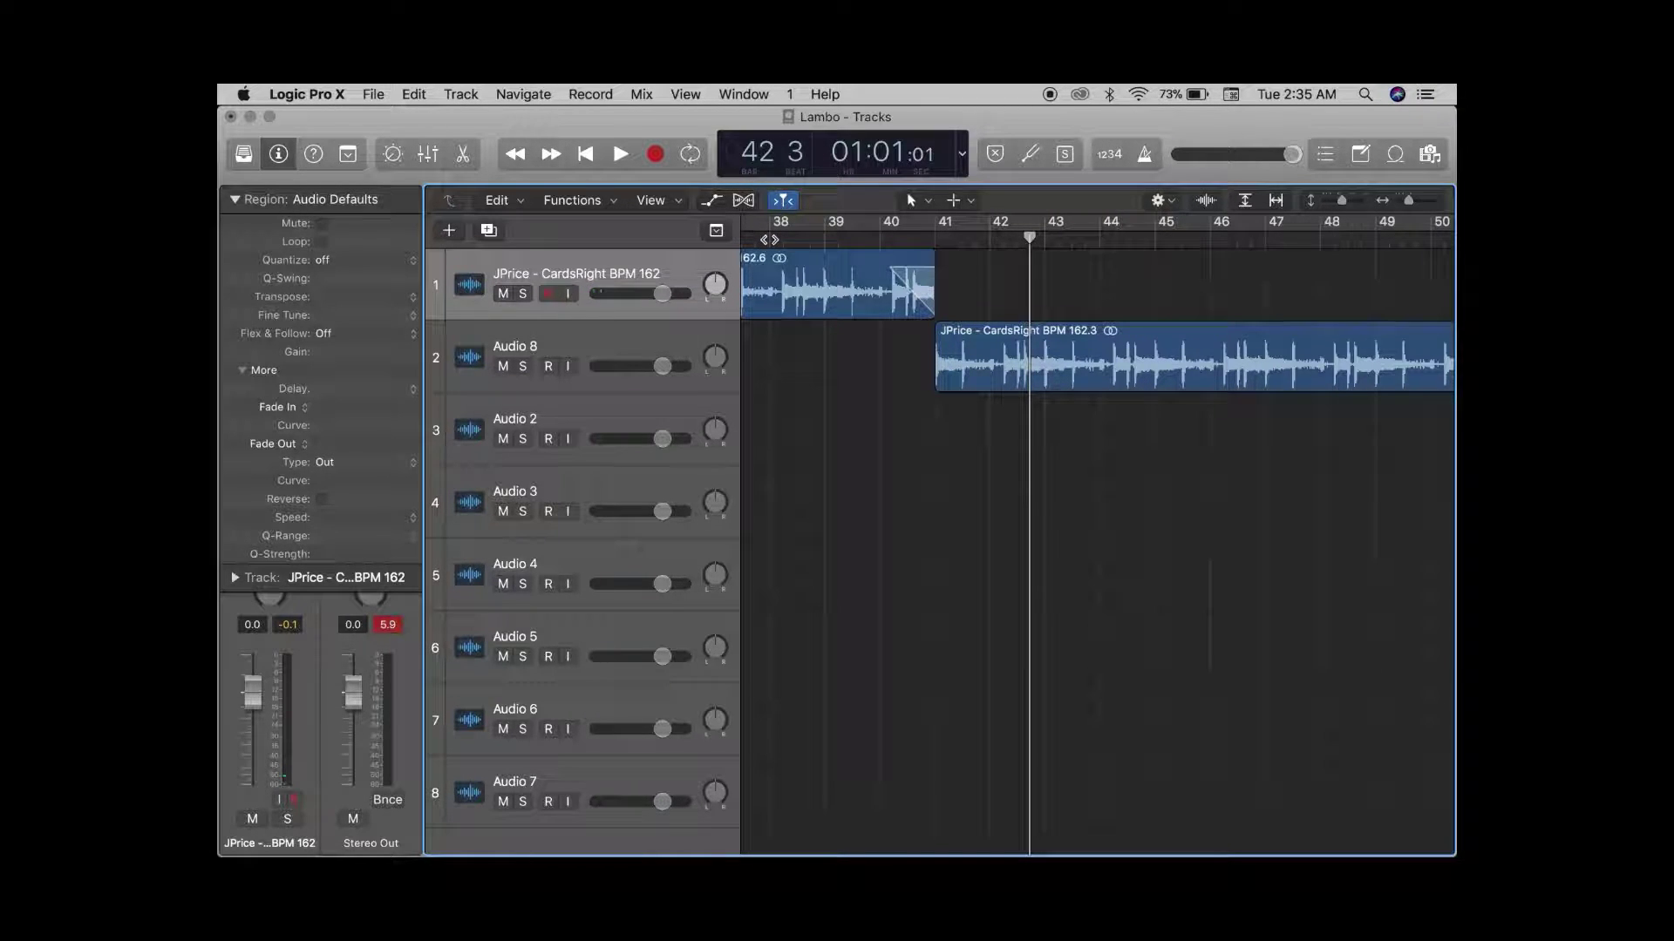
key("comma")
key("comma")
key("comma")
key("comma")
key("comma")
key("space")
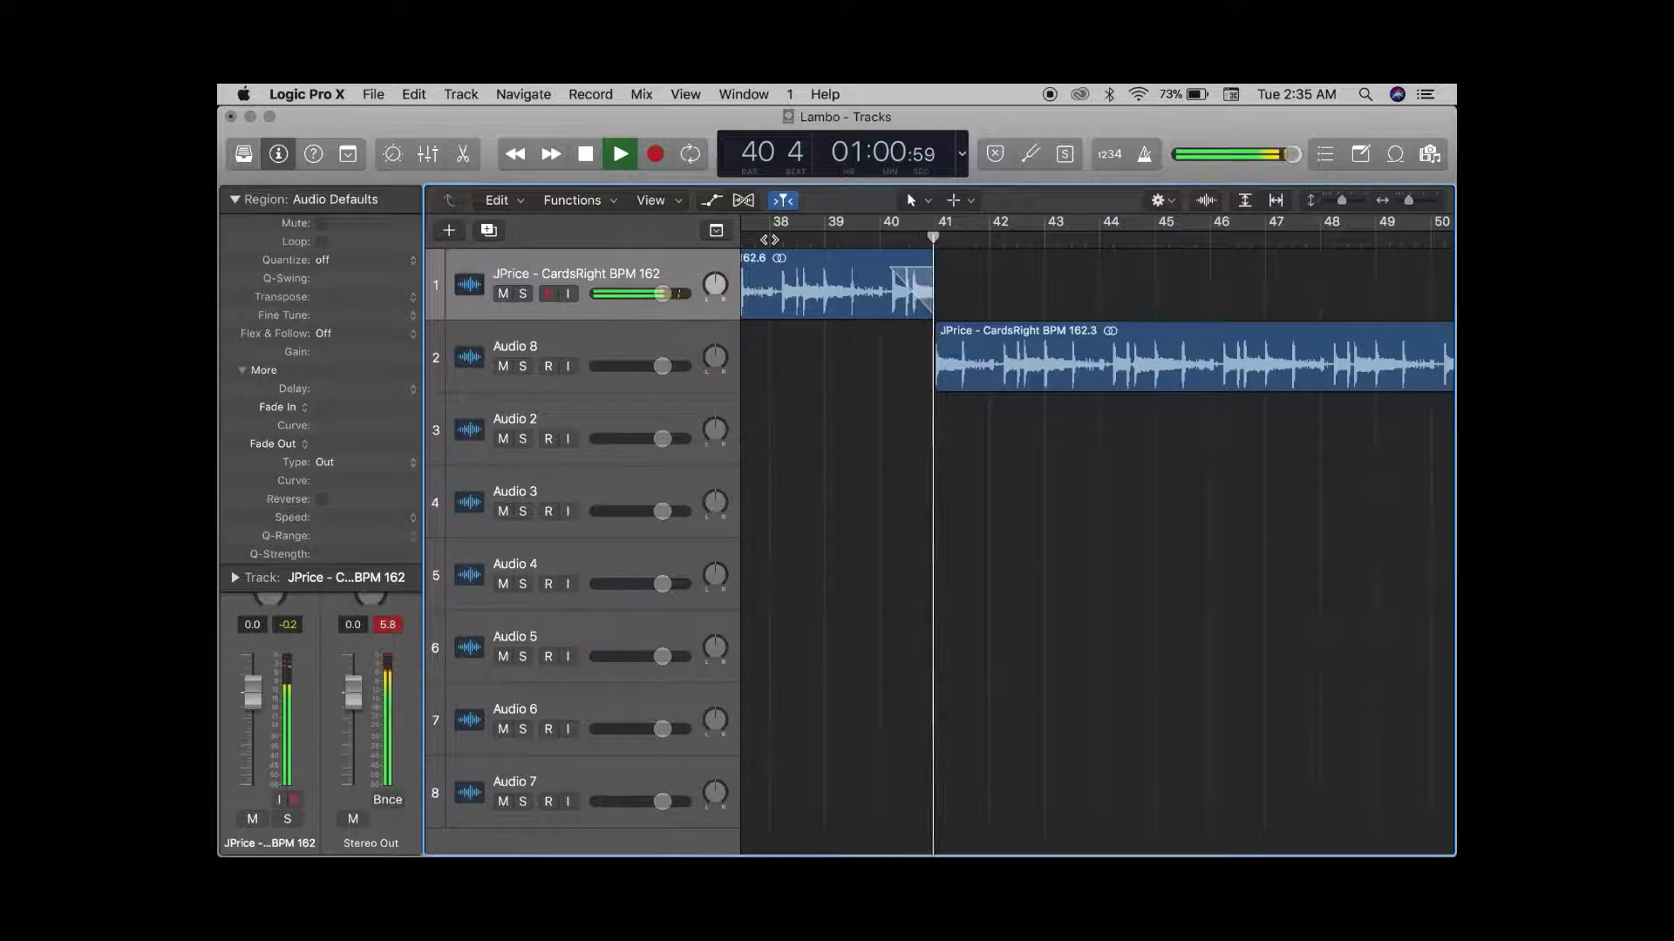
Stop playback and set the Fade In of the audio defaults to 679, with no region selected.
scroll(1097, 536, "left", 10)
scroll(1009, 268, "left", 6)
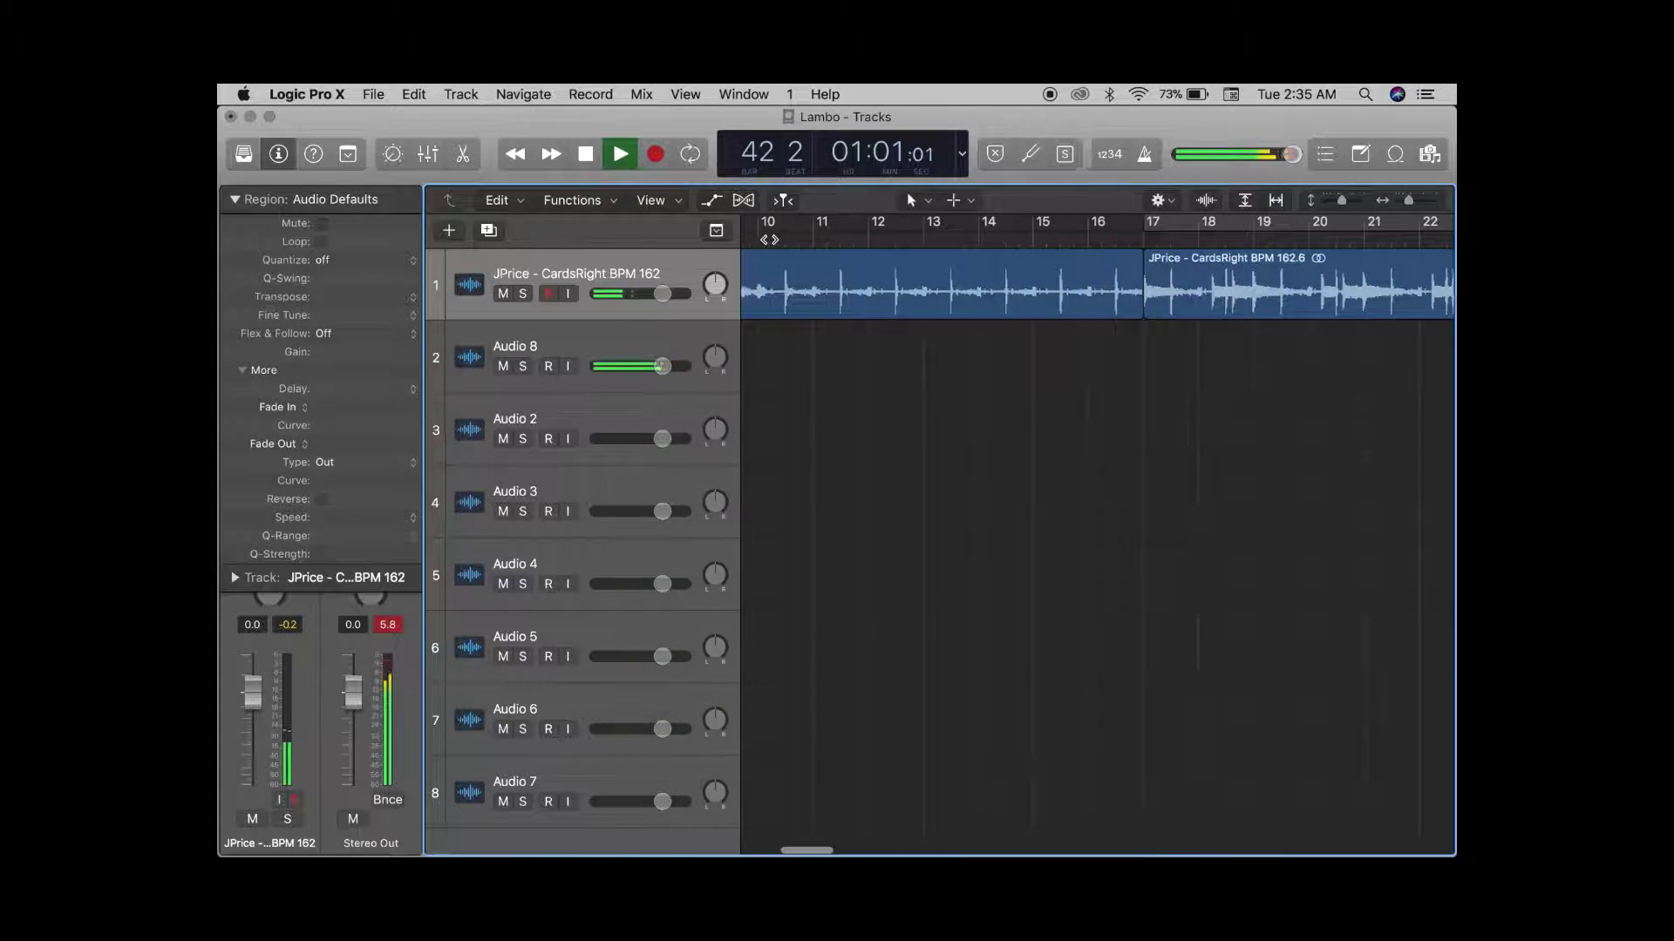
left_click(1009, 268)
left_click(1003, 366)
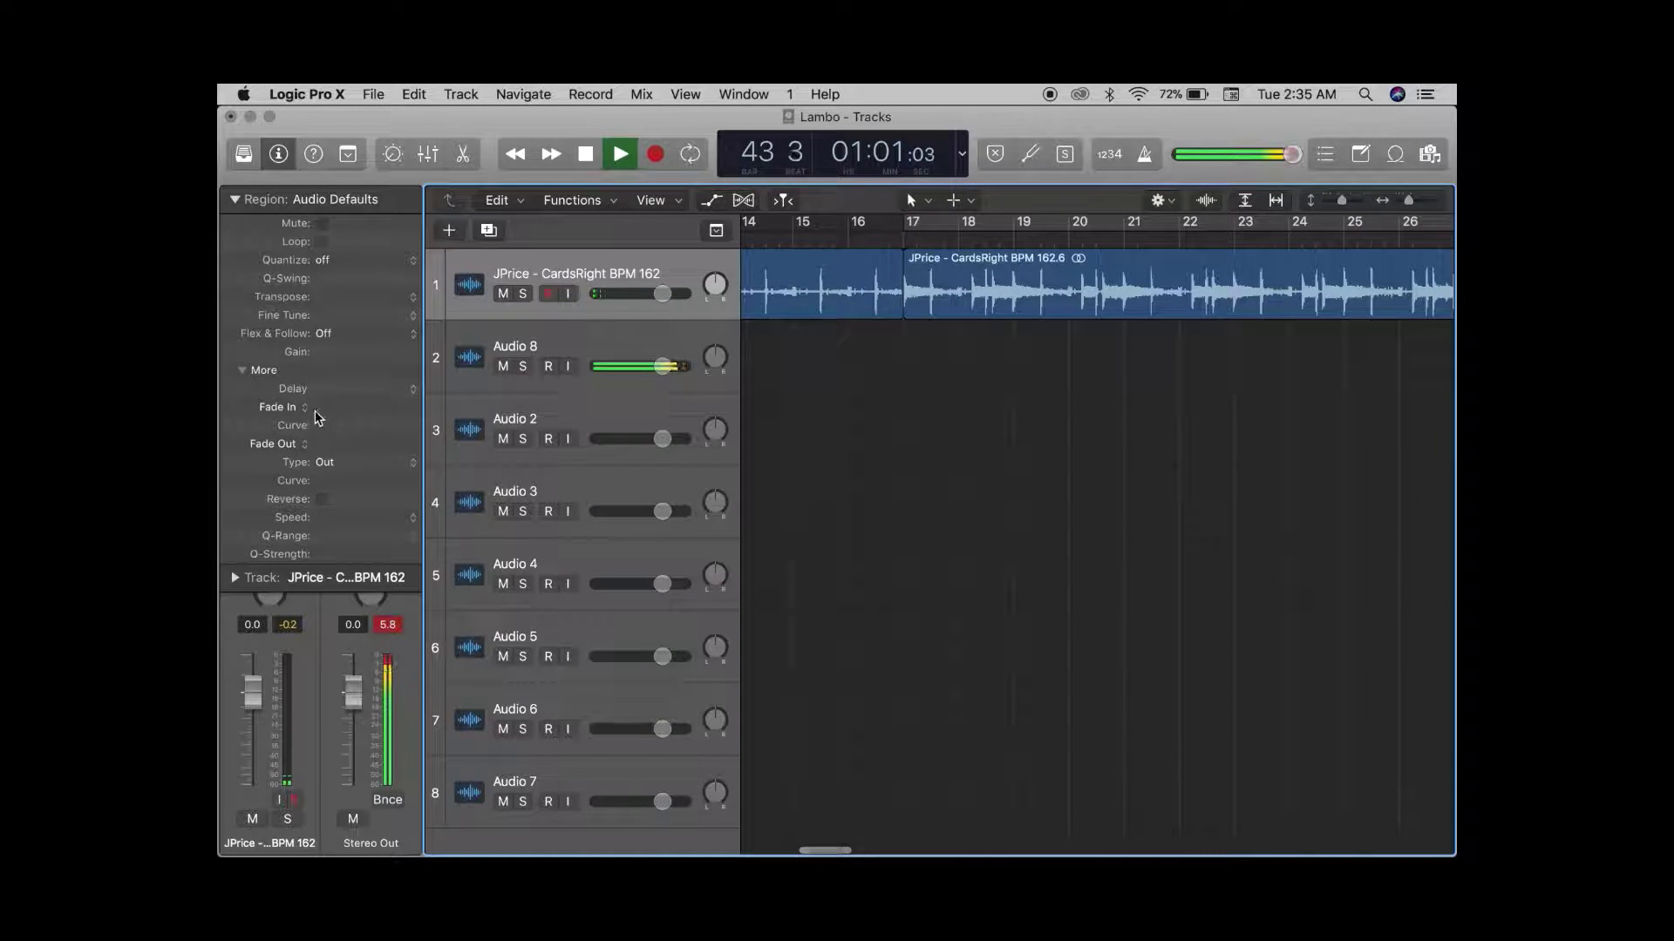
key("space")
left_click_drag(322, 407, 323, 361)
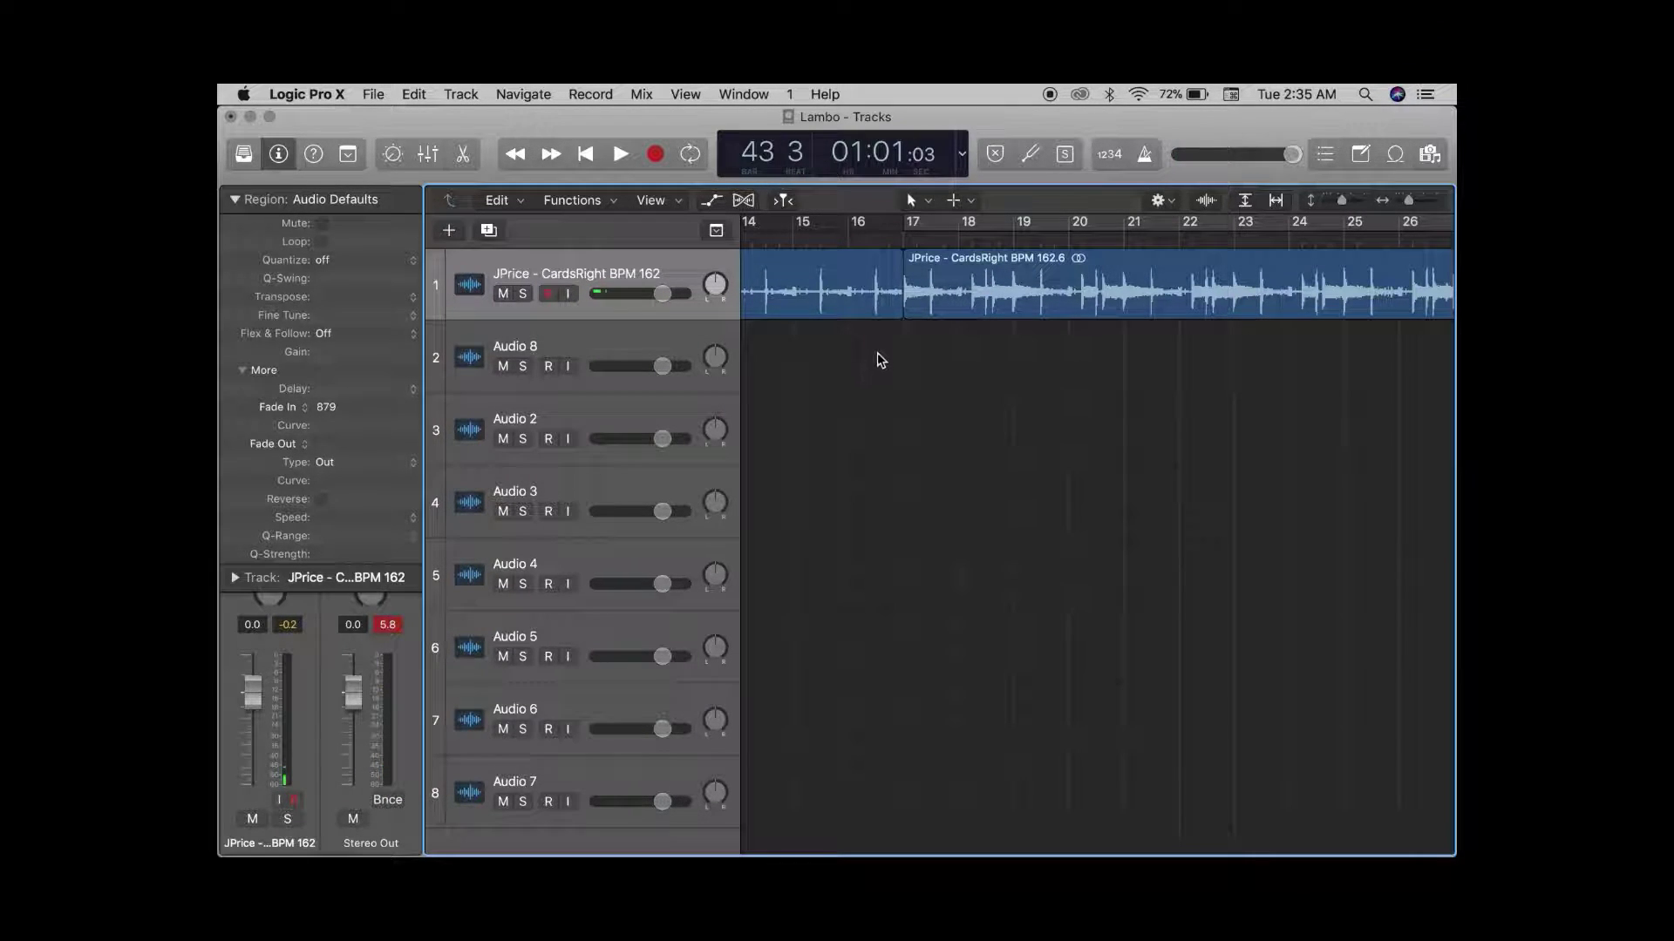
Set the Fade In of the CardsRight region starting at bar 17 to 2693 and set the cycle range to that region.
left_click(946, 310)
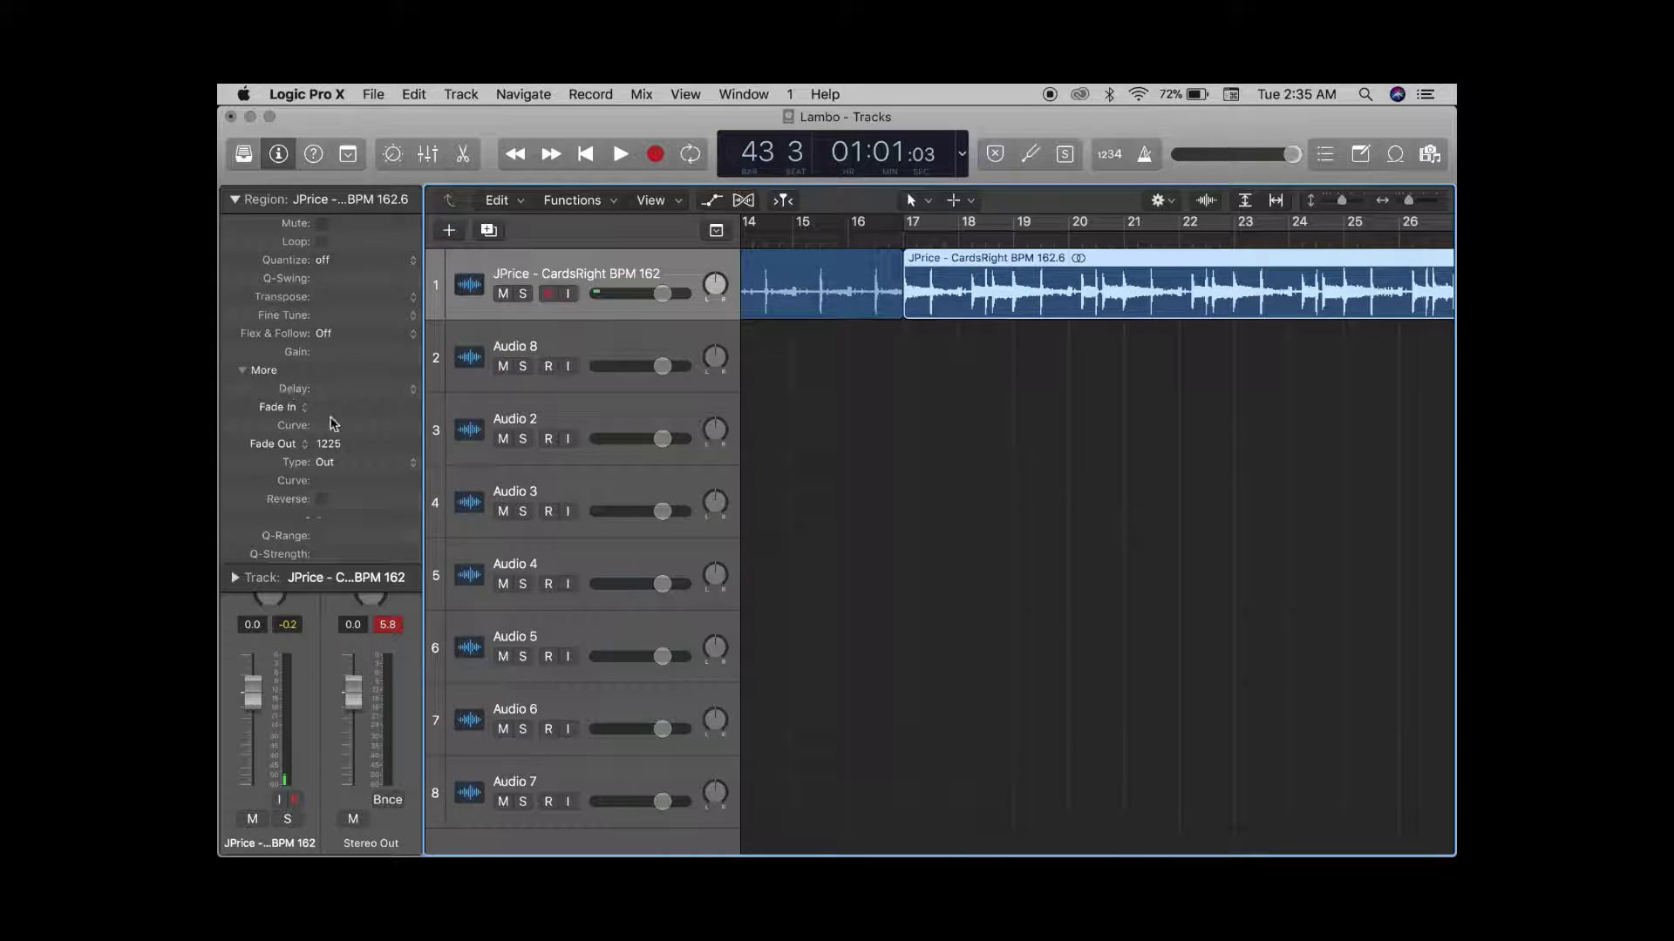
left_click_drag(326, 407, 326, 365)
key("u")
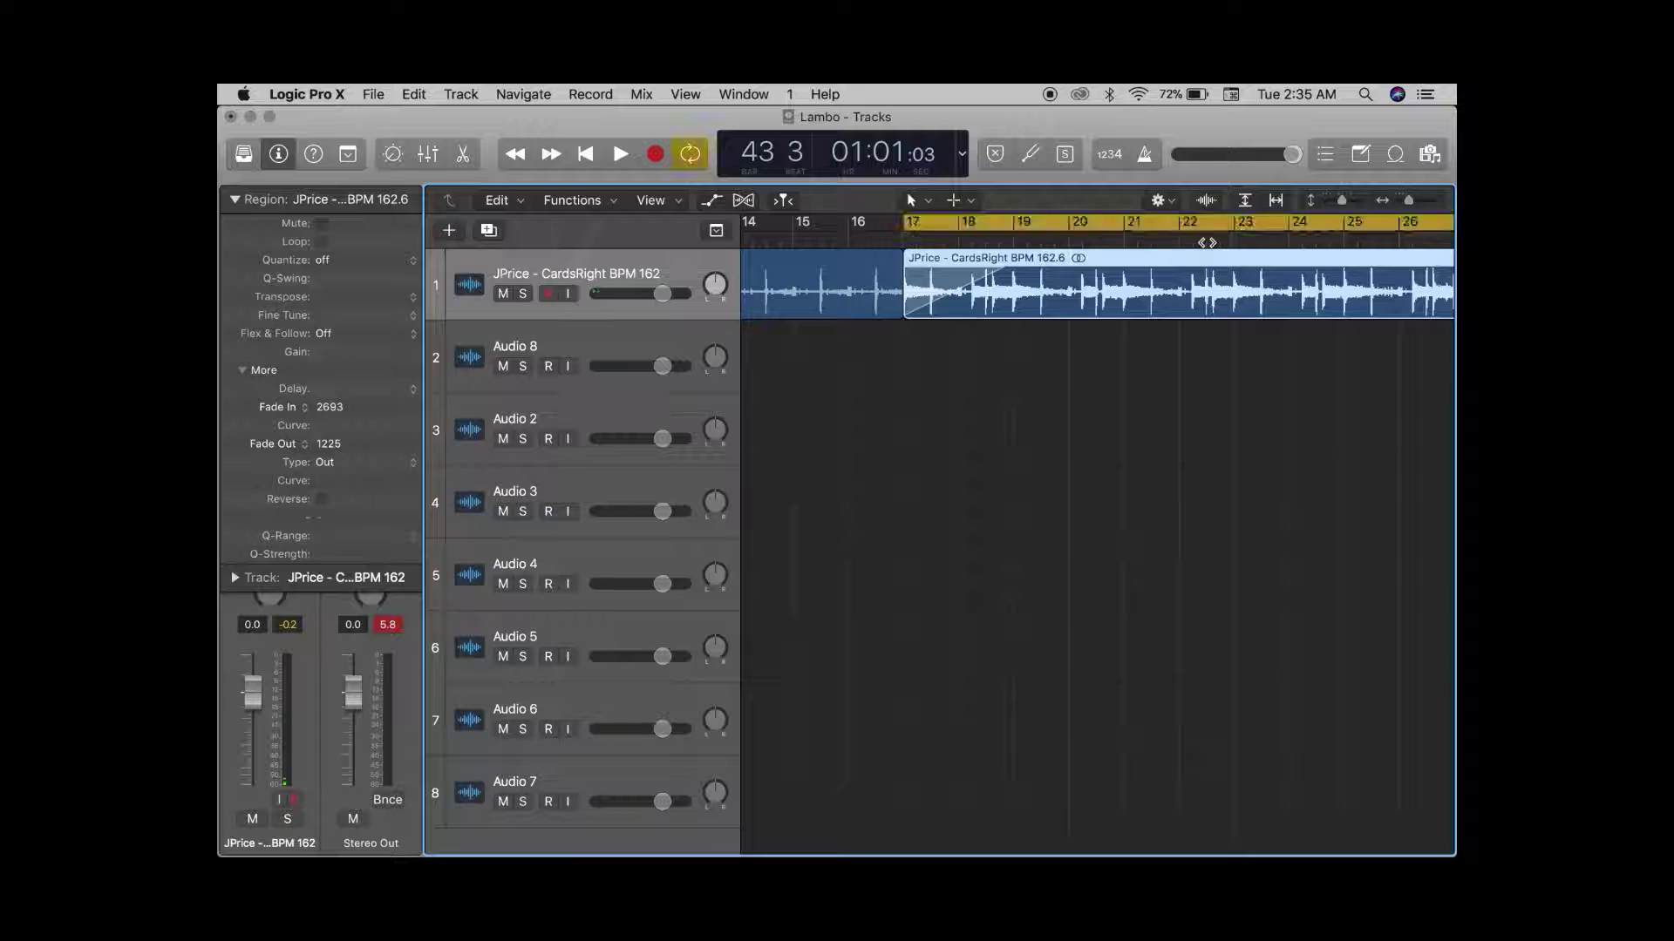
Play back the faded-in start of the CardsRight region from bar 17, then stop and deselect the region.
key("space")
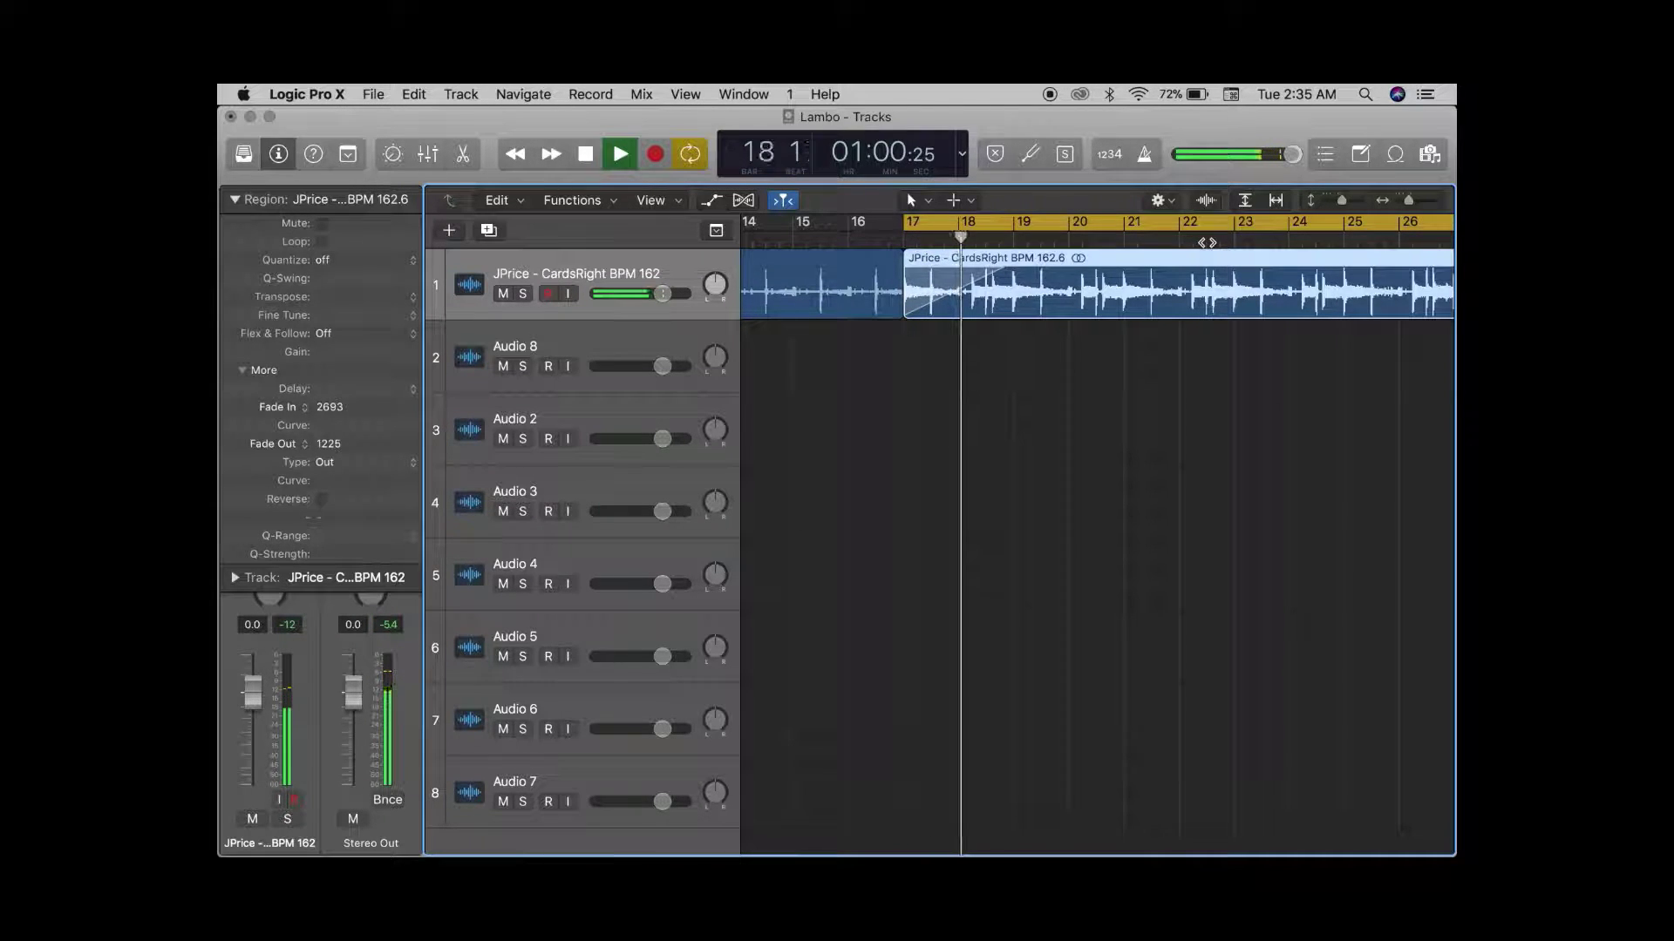
key("space")
double_click(329, 407)
left_click(893, 407)
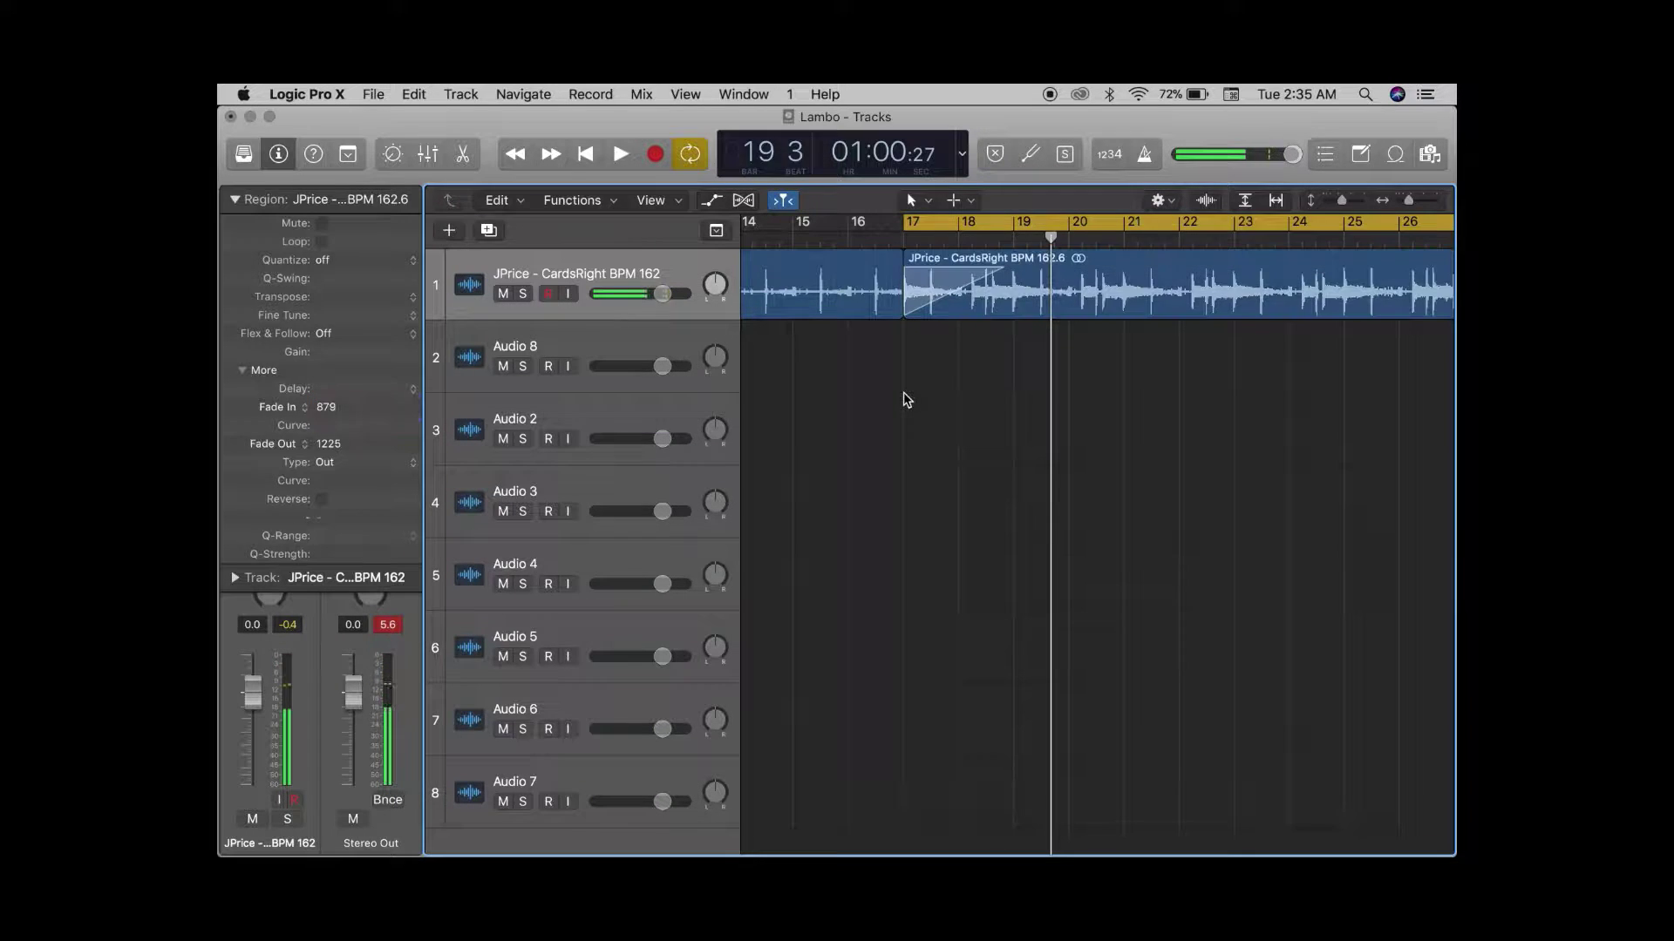
Split the CardsRight region shortly after bar 20 and switch the second part's Fade Out to Slow Down.
scroll(903, 401, "right", 3)
left_click(906, 395, "ctrl+alt")
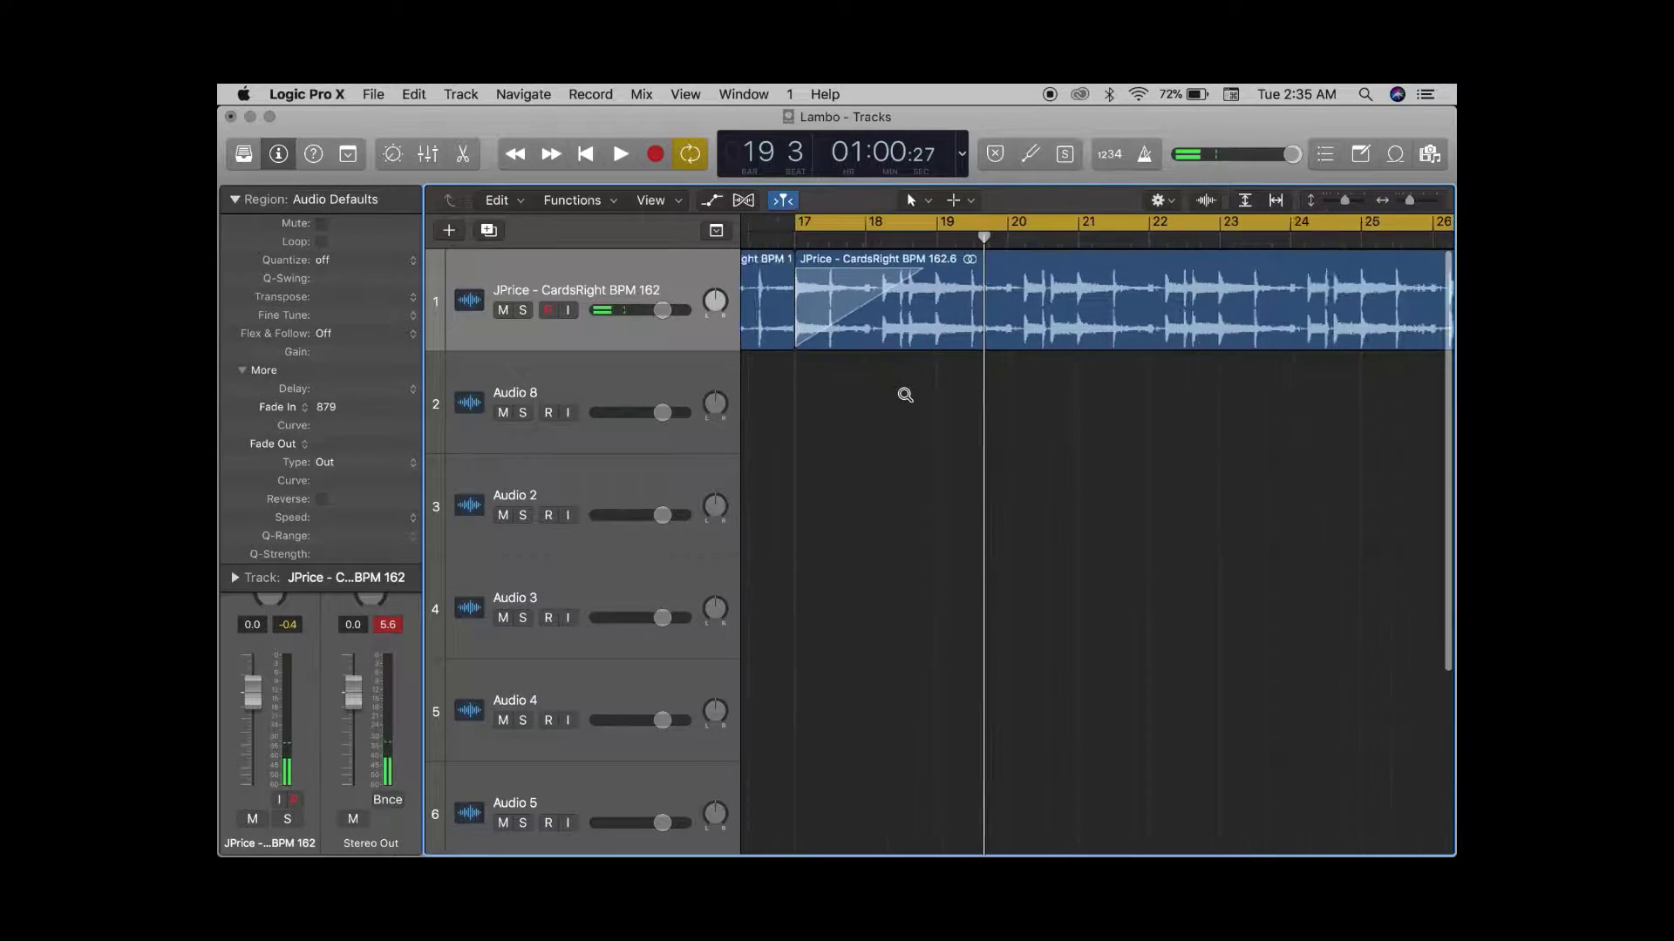
scroll(907, 399, "right", 3)
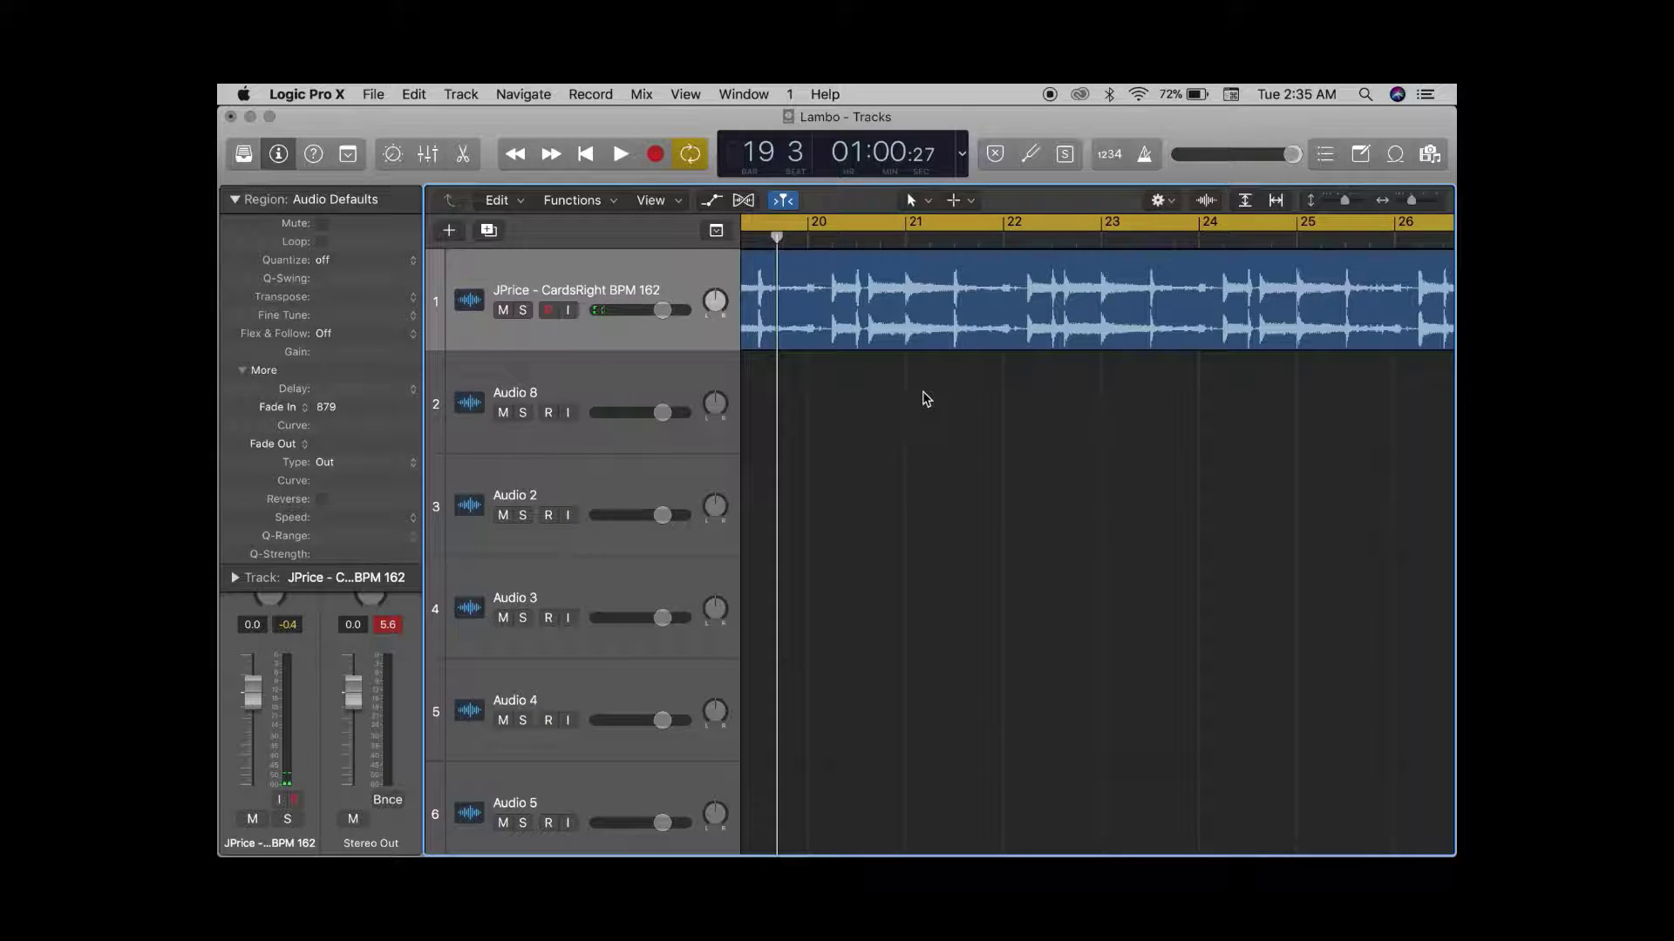
scroll(926, 399, "left", 2)
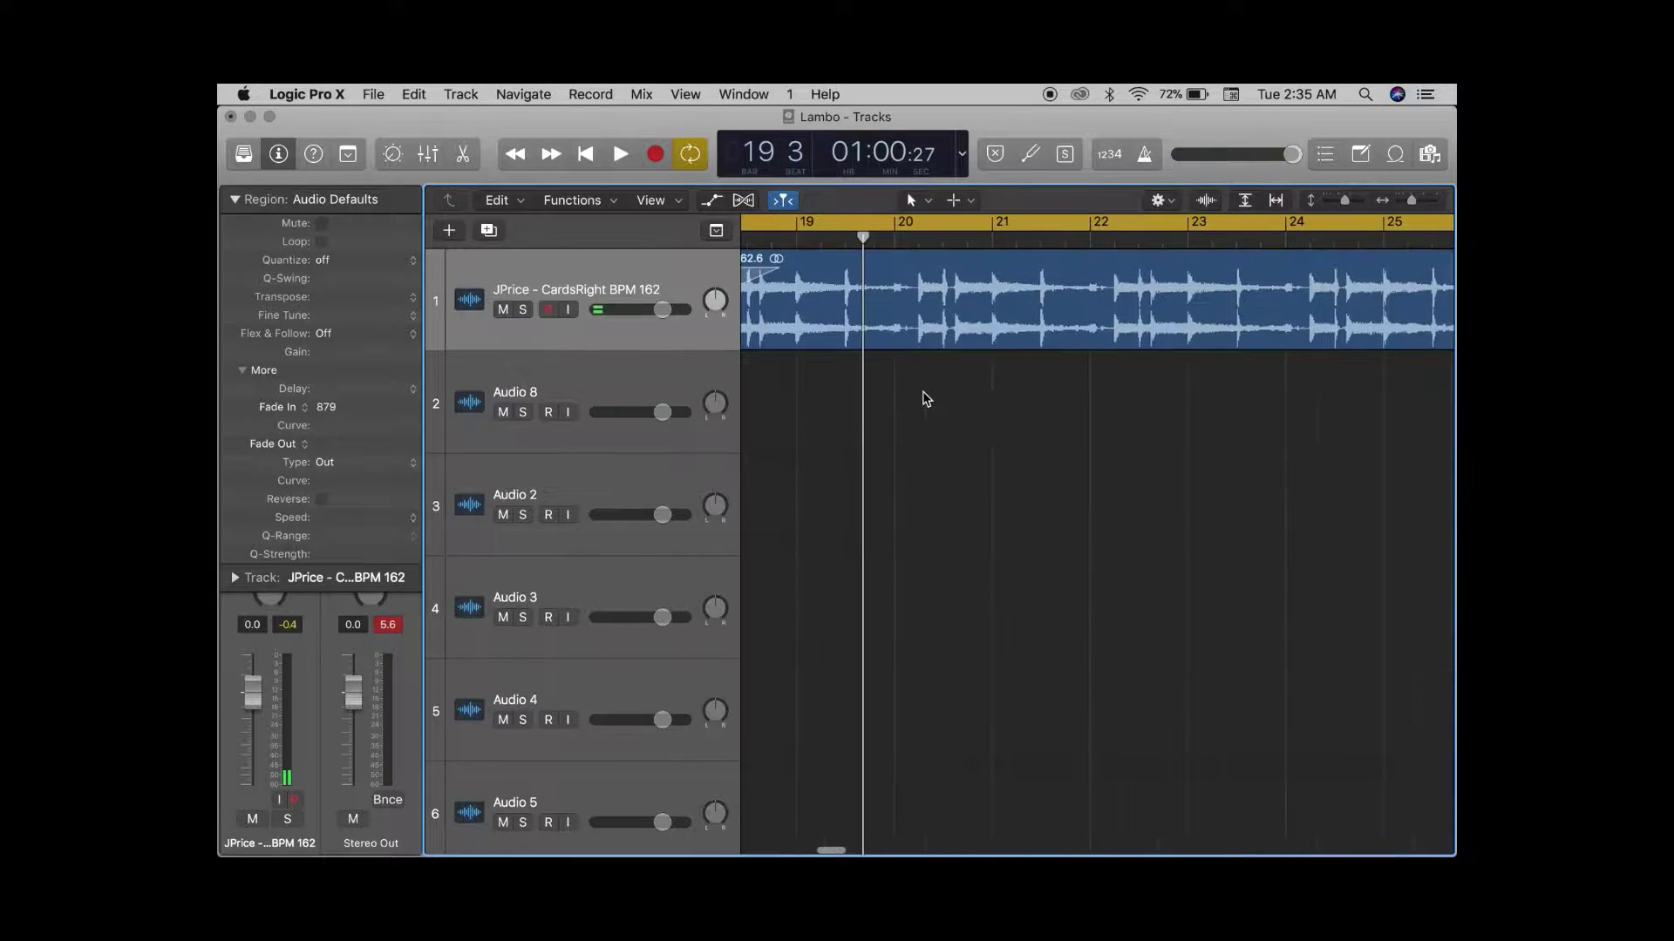
left_click(917, 283)
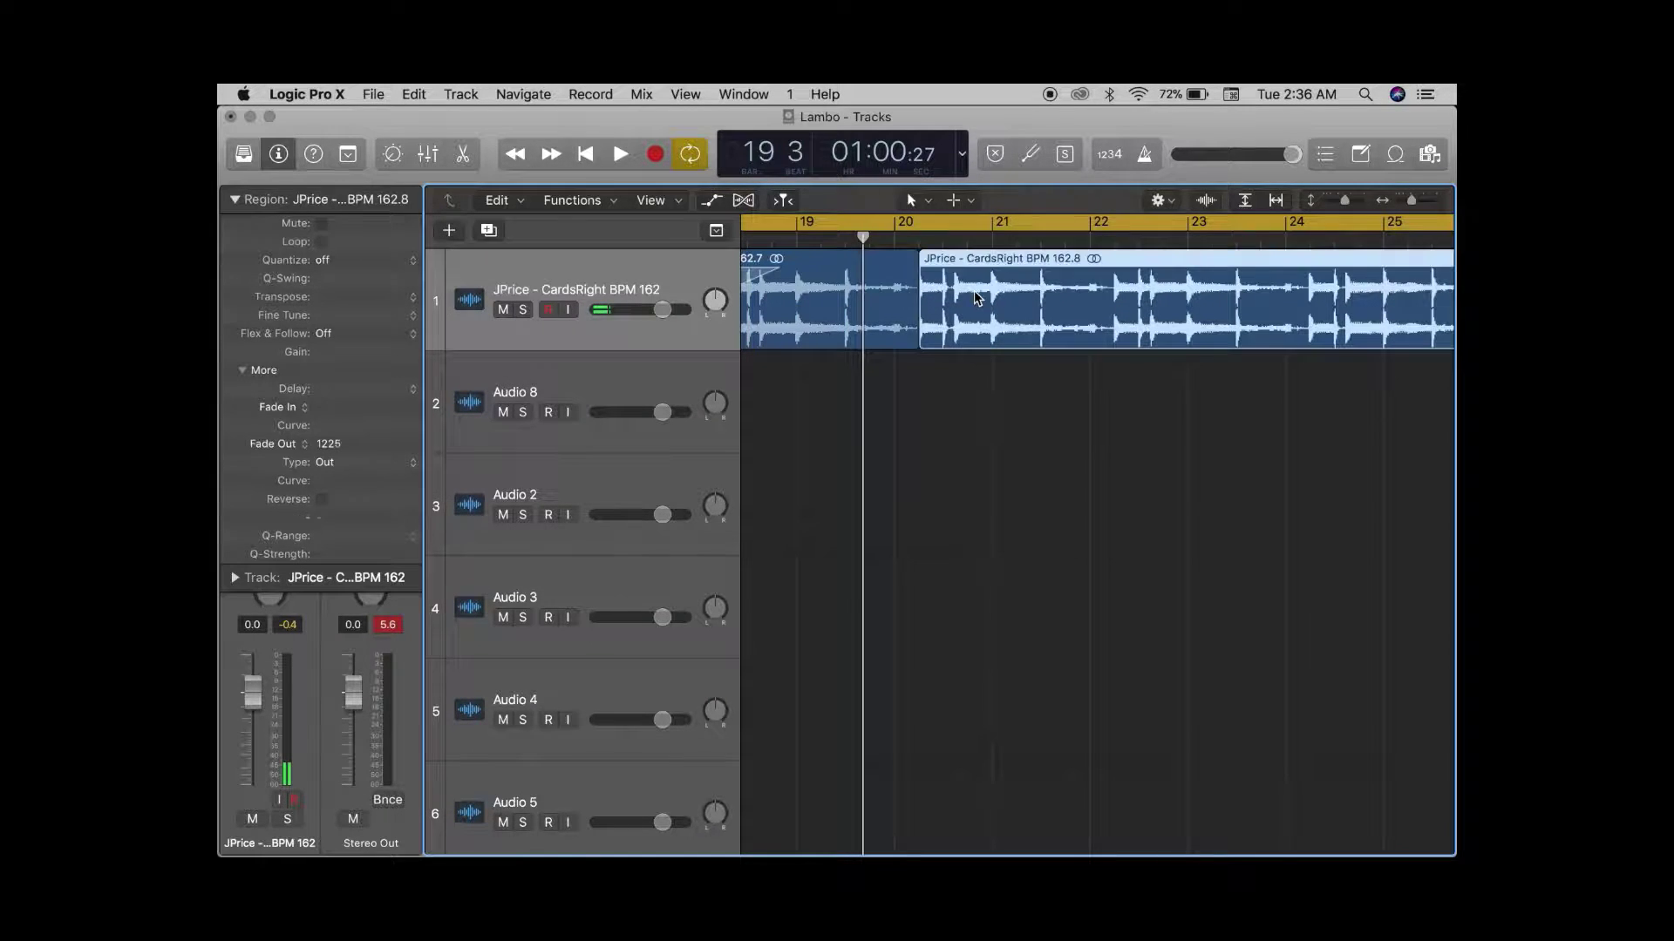
left_click(285, 447)
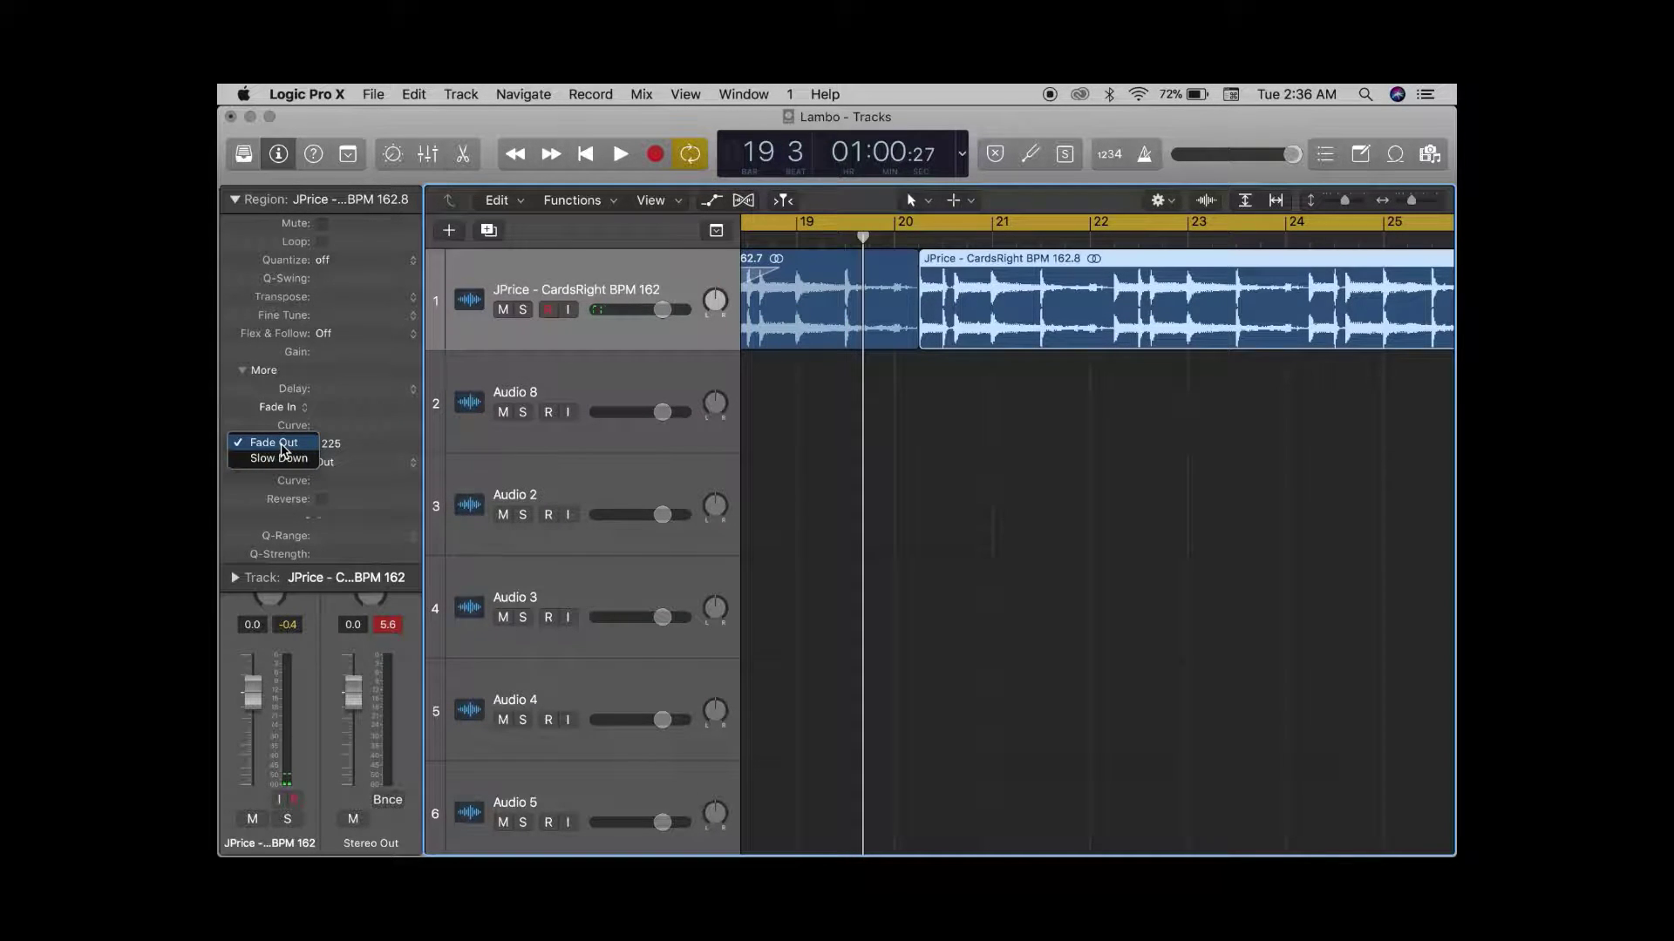
left_click(280, 455)
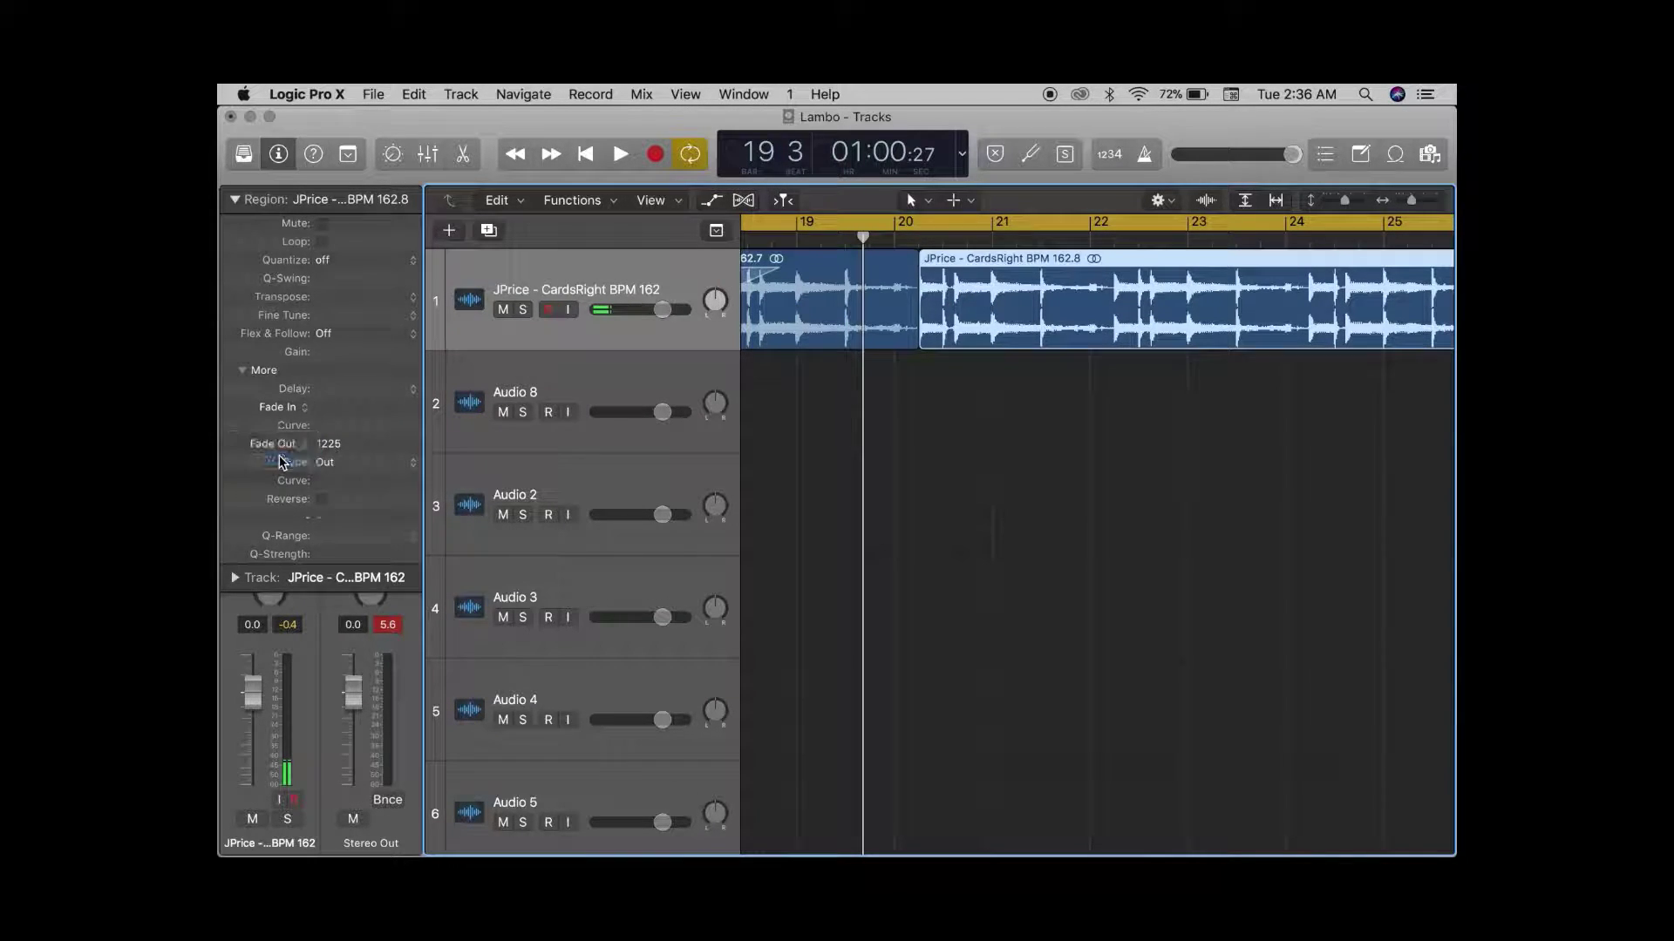
Clear the Fade In of the region starting at bar 17 and switch its Fade Out parameter to Slow Down.
left_click(848, 340)
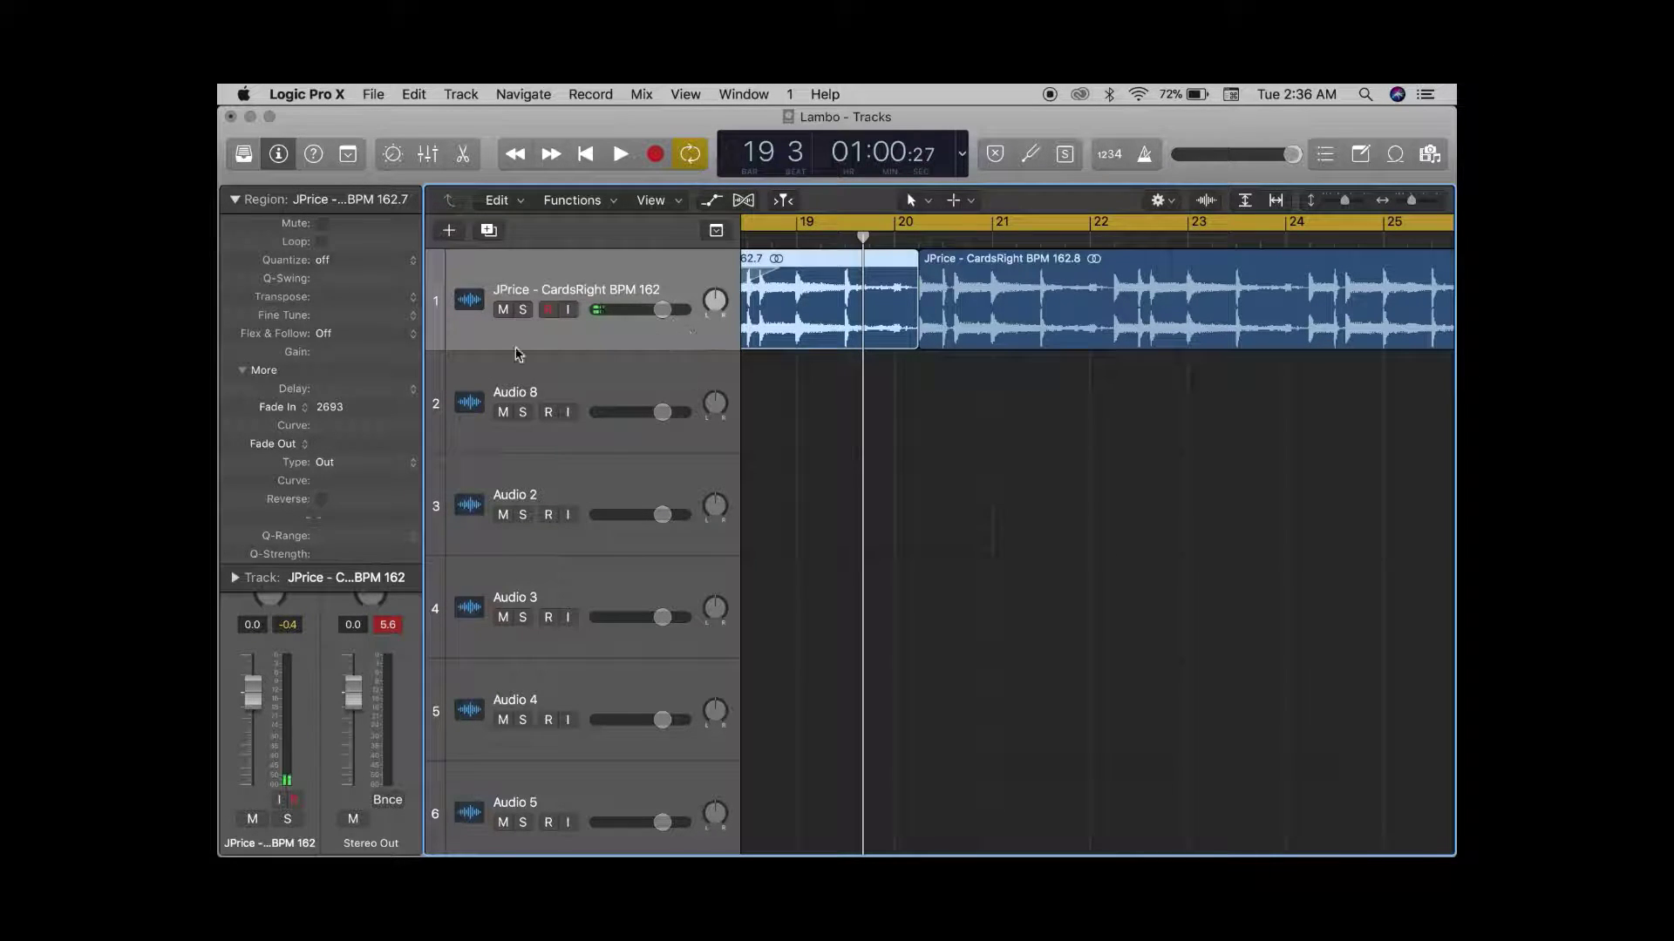
scroll(488, 375, "left", 4)
double_click(336, 407)
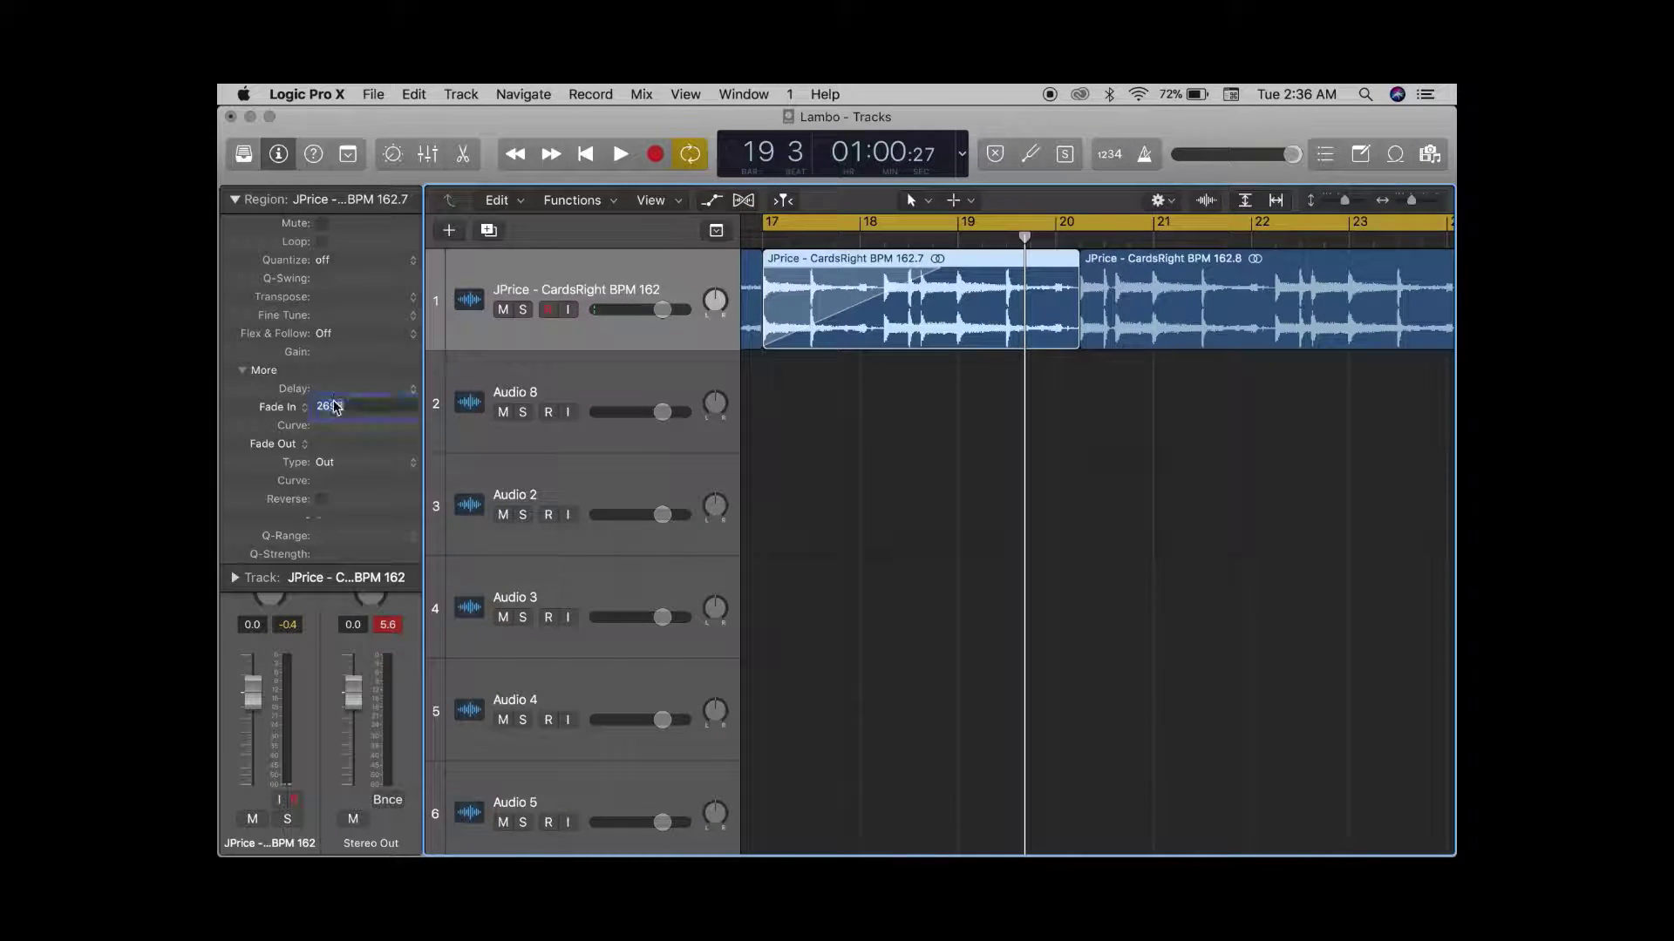
key("BackSpace")
key("Return")
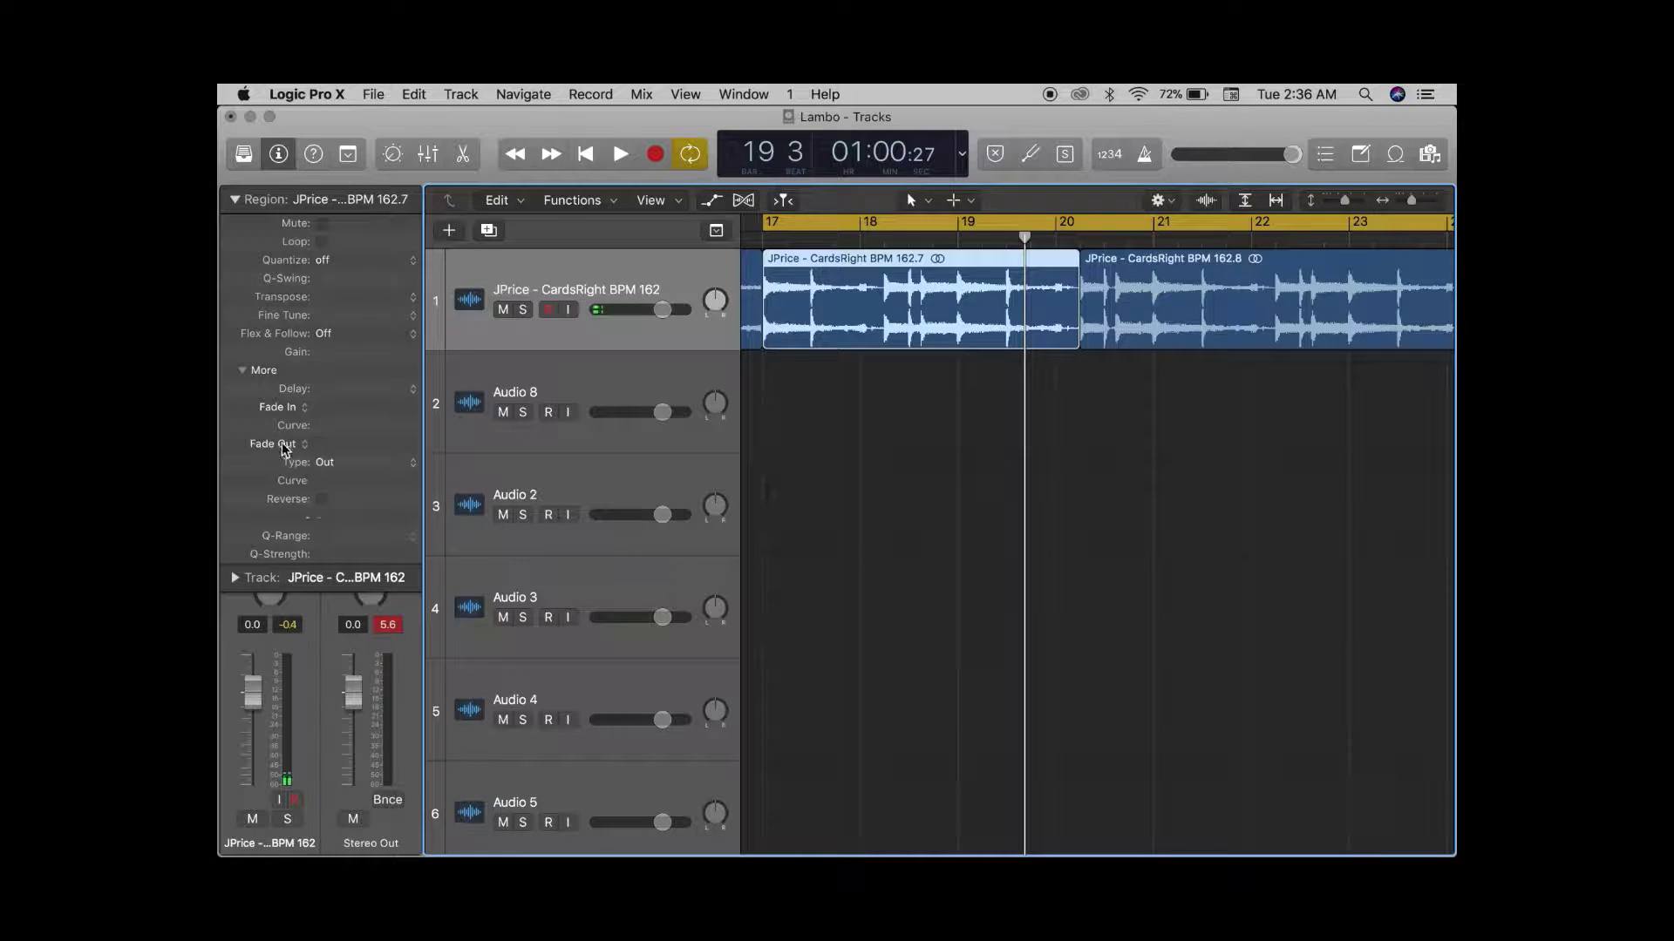
left_click(281, 445)
left_click(287, 460)
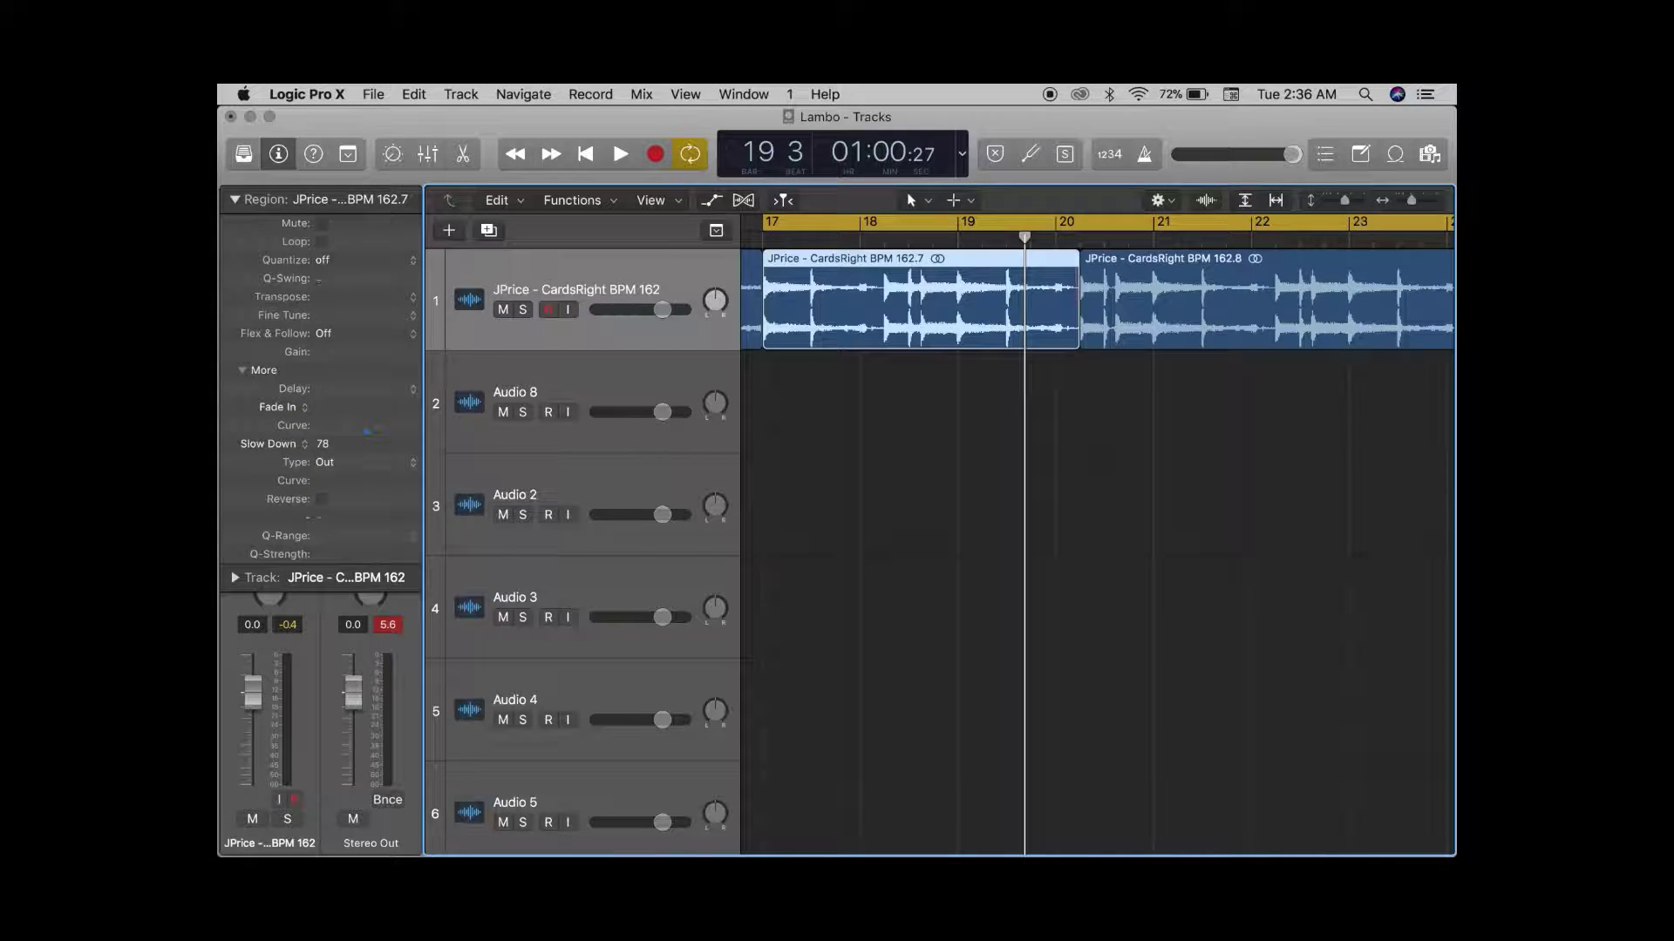
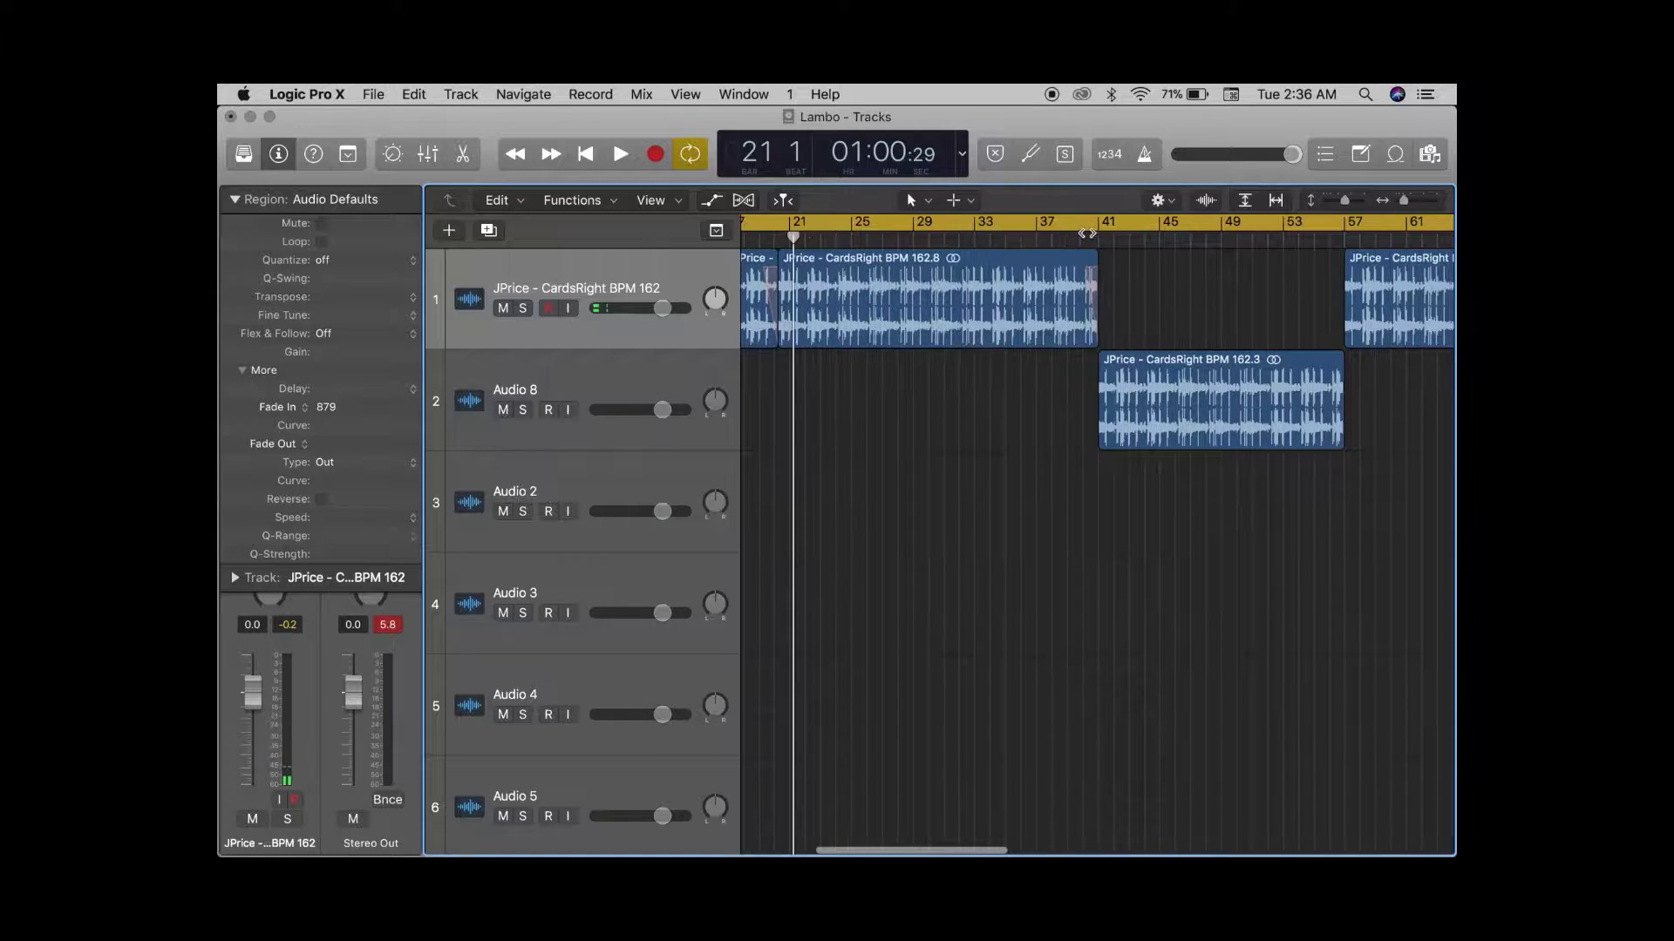
Play back from shortly before bar 41, through the slow-down and into the track 2 region.
double_click(1050, 238)
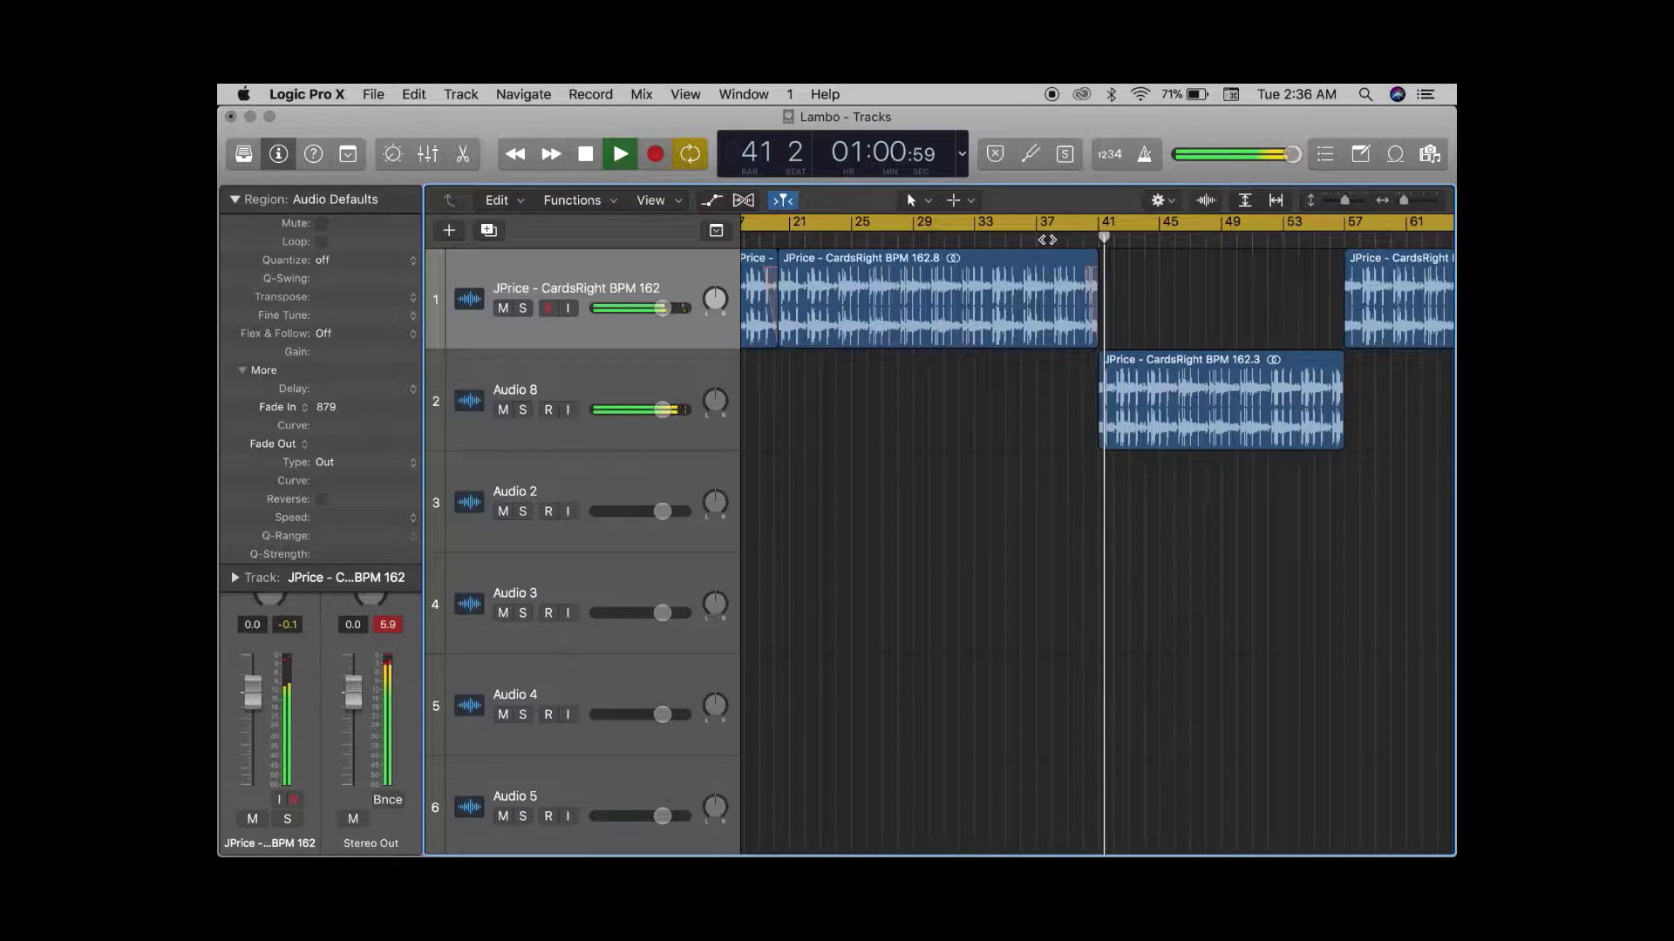
left_click(1160, 413)
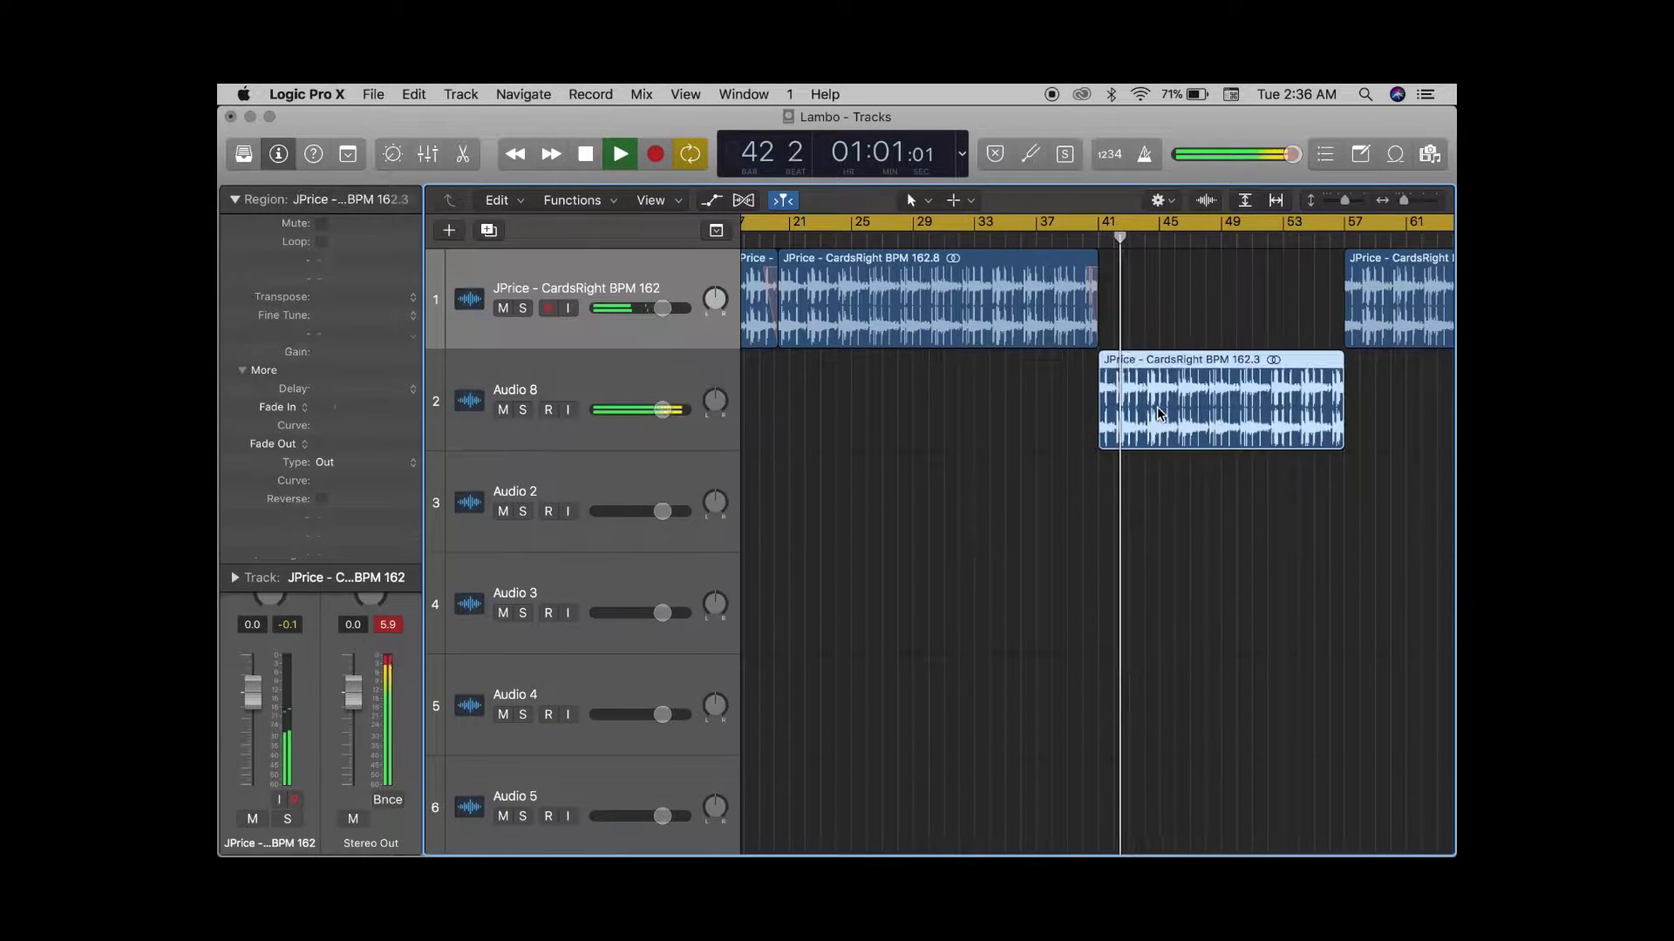
left_click(781, 382)
Select the Audio 8 track, collapse the inspector's Region section and deselect the track's region.
left_click(598, 294)
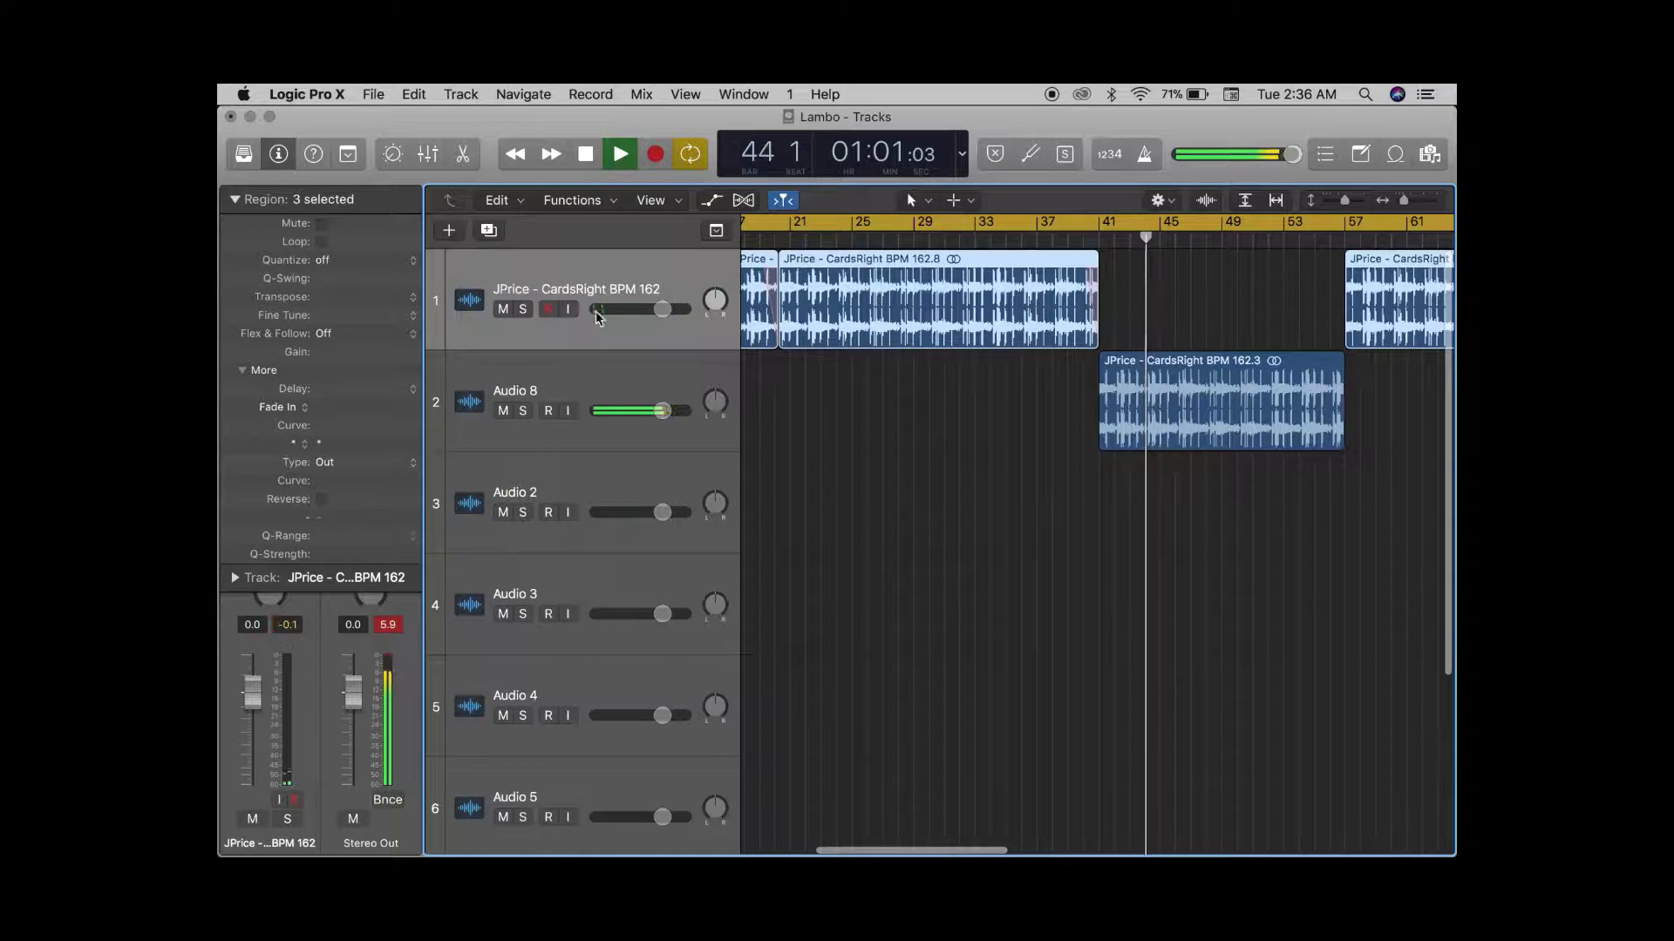
key("Down")
left_click(234, 201)
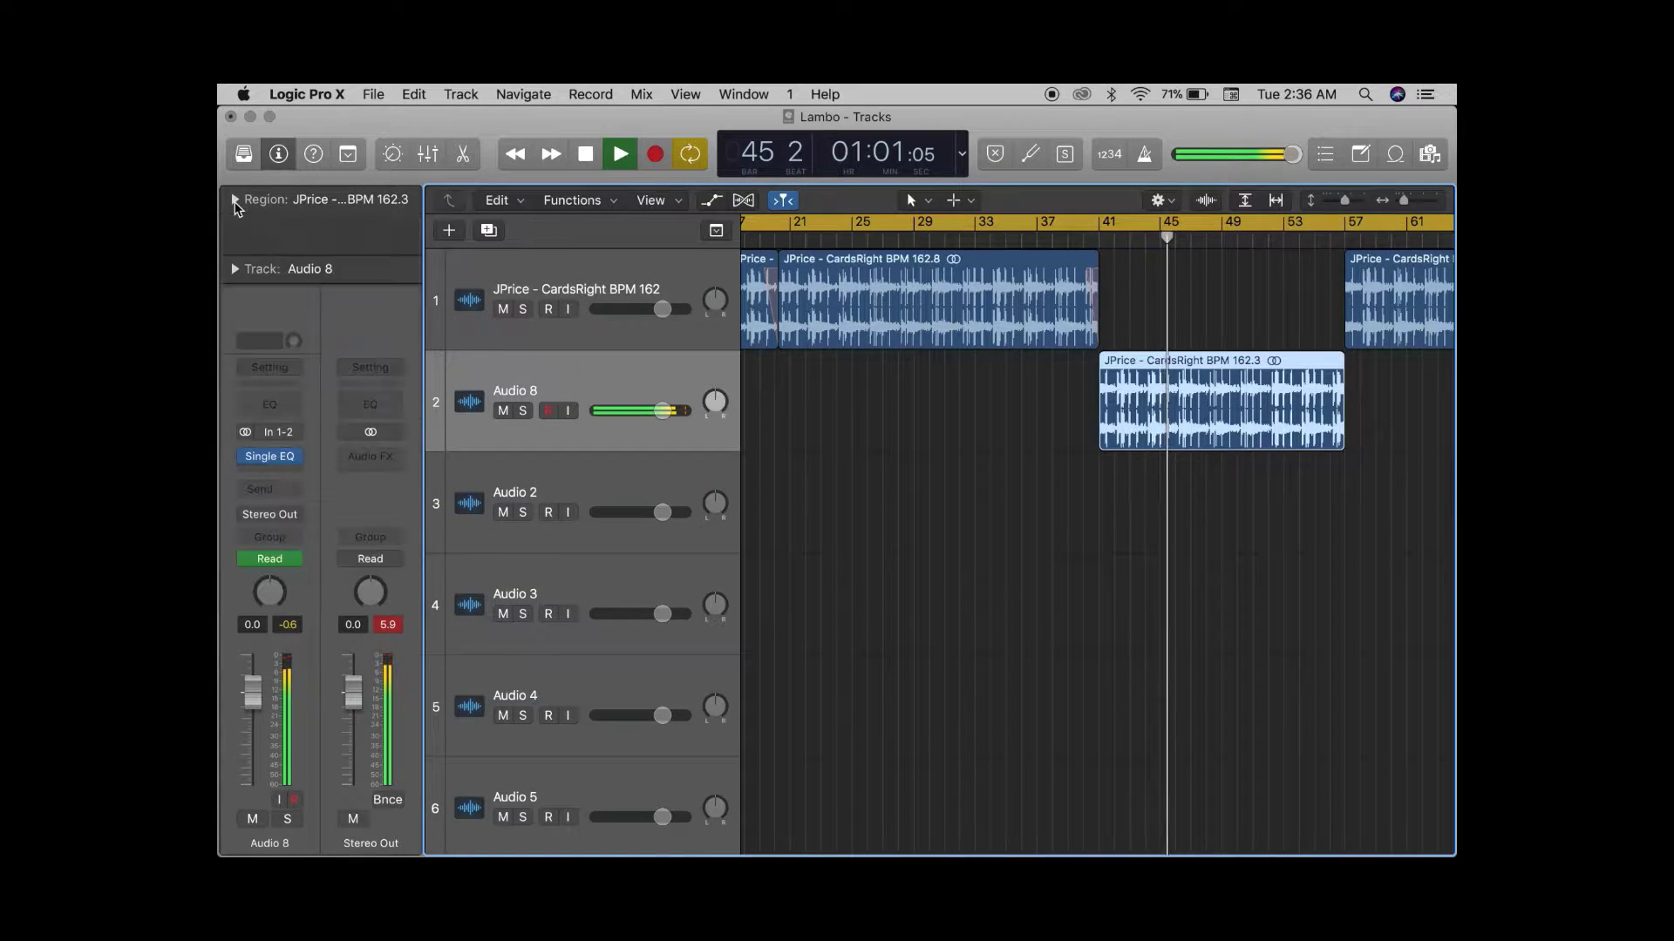
left_click(1026, 433)
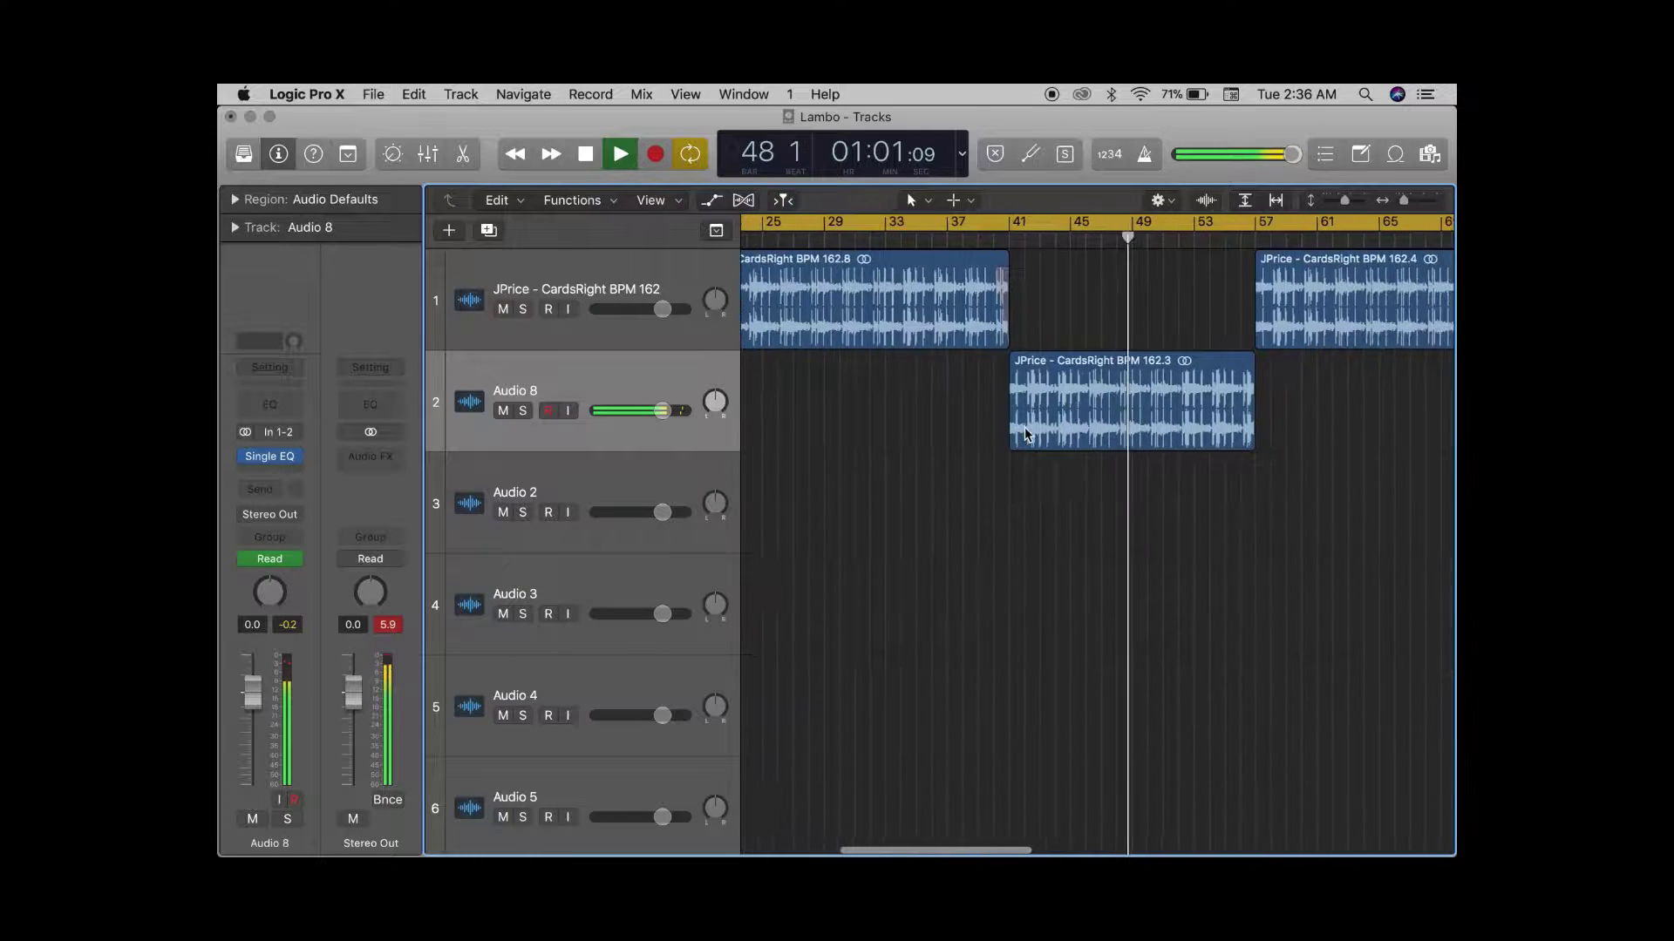